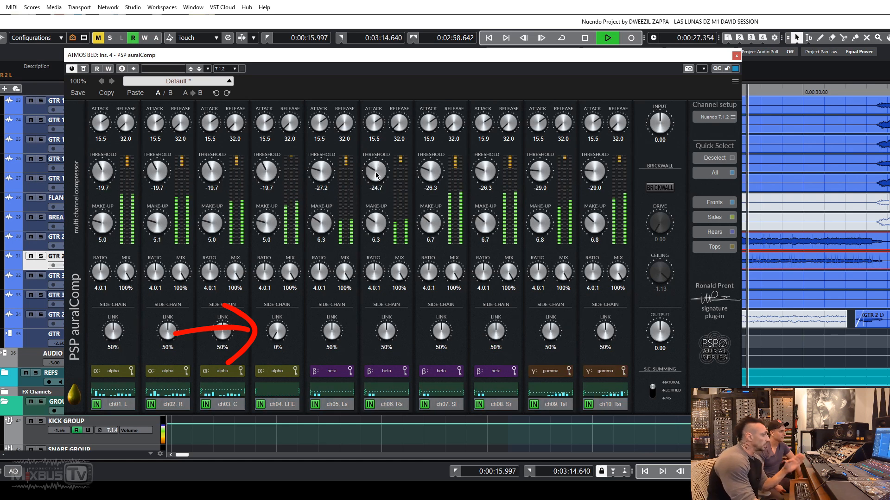
Lower the threshold of the ch06 Rs compressor to -26.3
drag(376, 173, 376, 177)
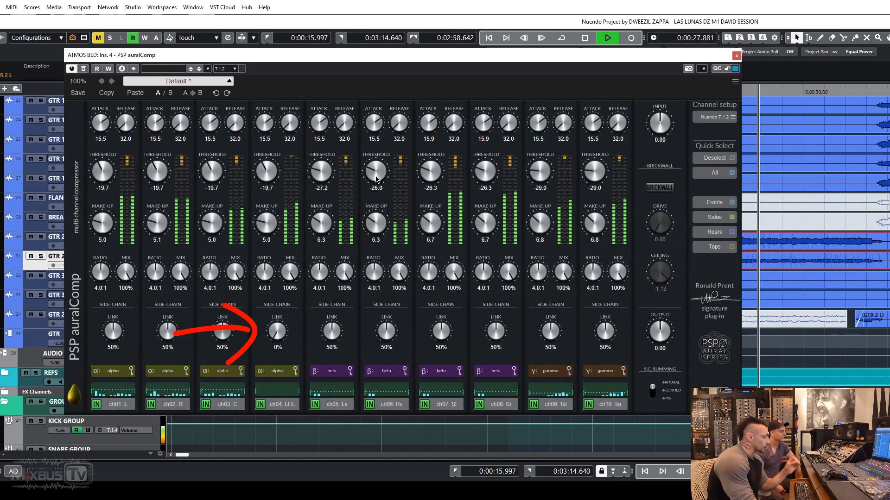
click(719, 172)
drag(596, 174, 613, 82)
drag(541, 158, 535, 237)
drag(532, 247, 525, 244)
click(84, 69)
click(84, 69)
drag(376, 172, 376, 178)
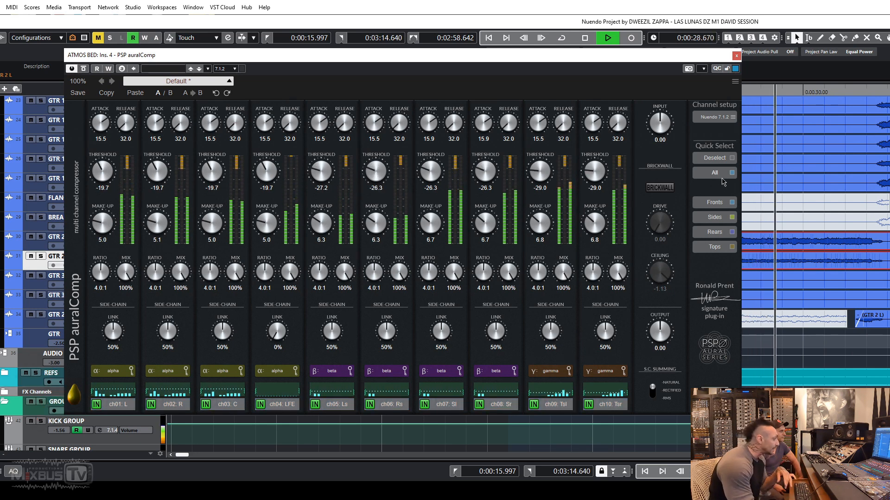
Select all channels, set their thresholds to -20.5, and compare the sound with the compressor bypassed and active
click(722, 175)
drag(596, 178, 590, 109)
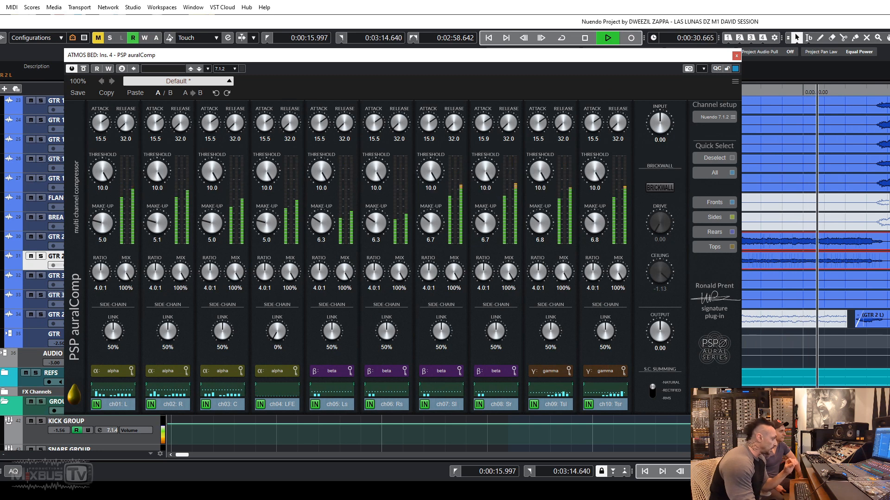
drag(544, 175, 526, 248)
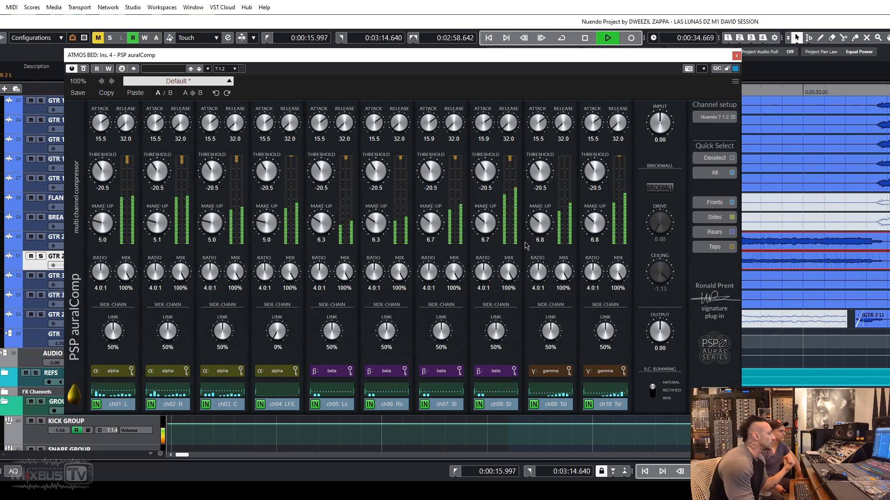
click(84, 69)
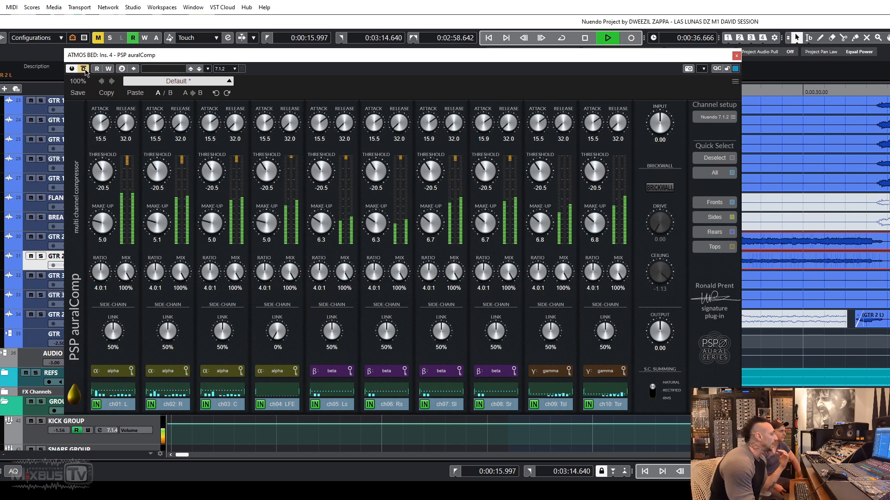
click(84, 69)
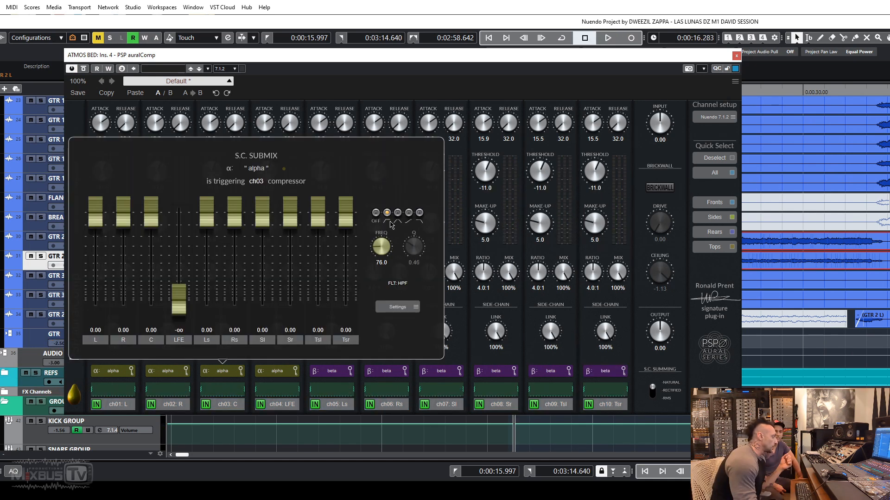
Slightly raise the high-pass filter frequency of the alpha side-chain submix
drag(379, 245, 380, 242)
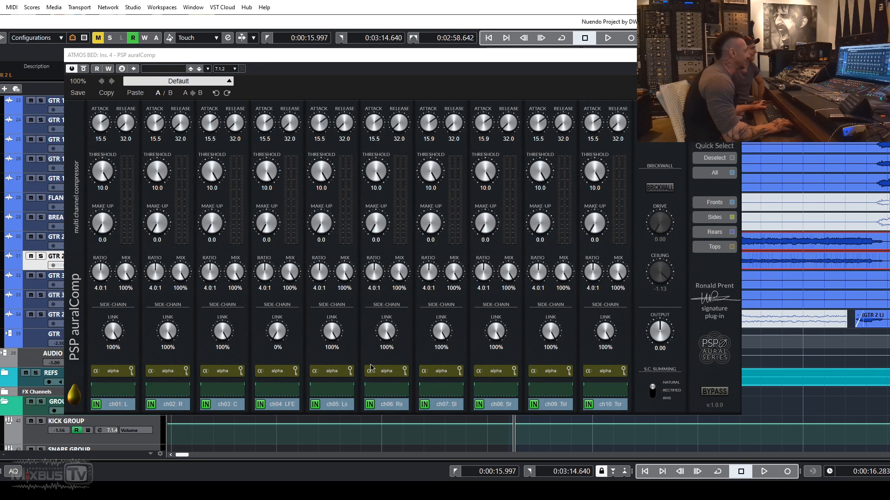
Start playback and lower the thresholds of all channels together to -21.8
key(space)
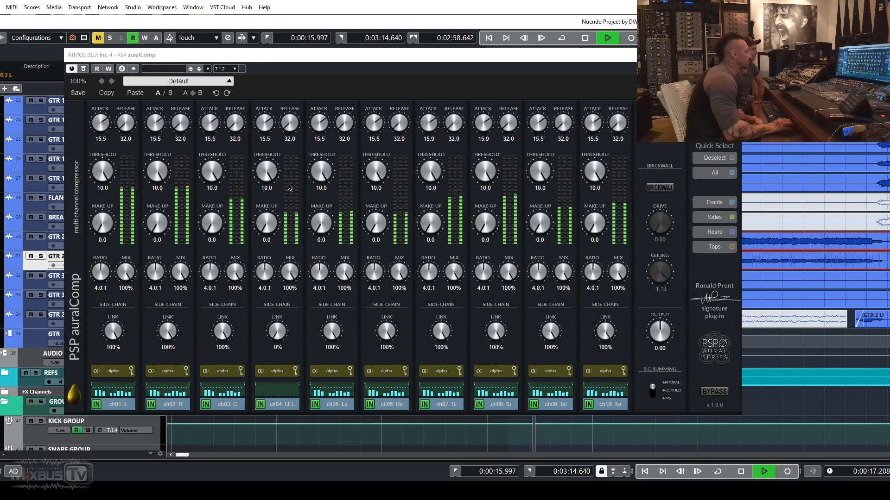
drag(267, 168, 259, 216)
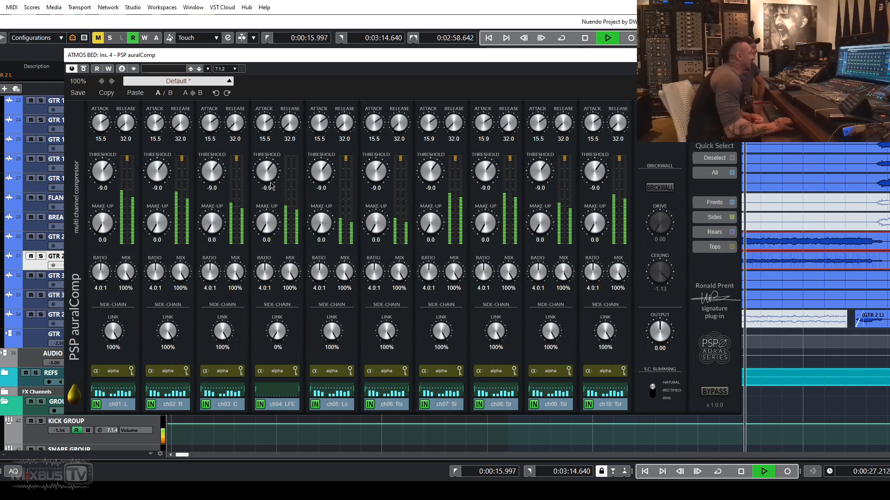
drag(267, 176, 262, 202)
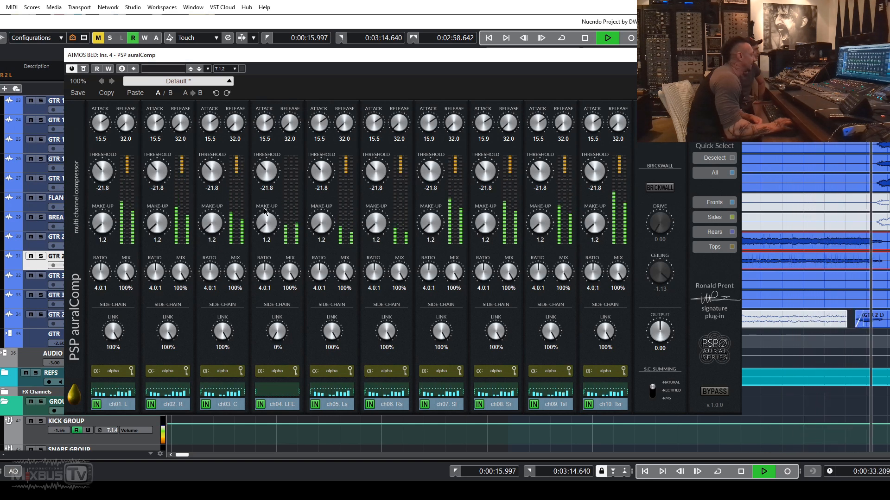
Raise the make-up gain of all channels to 7.1 and compare the sound with the compressor bypassed and active
drag(262, 204, 263, 174)
click(83, 69)
click(83, 70)
drag(271, 225, 265, 219)
click(84, 70)
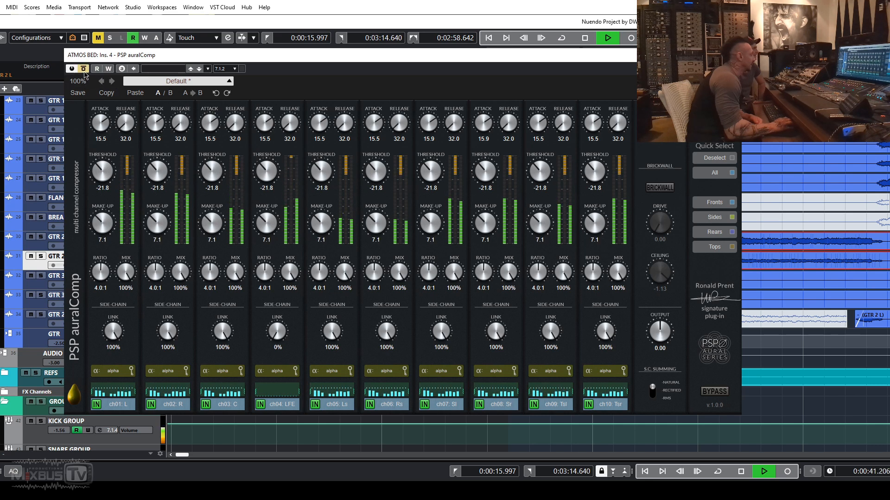
click(84, 72)
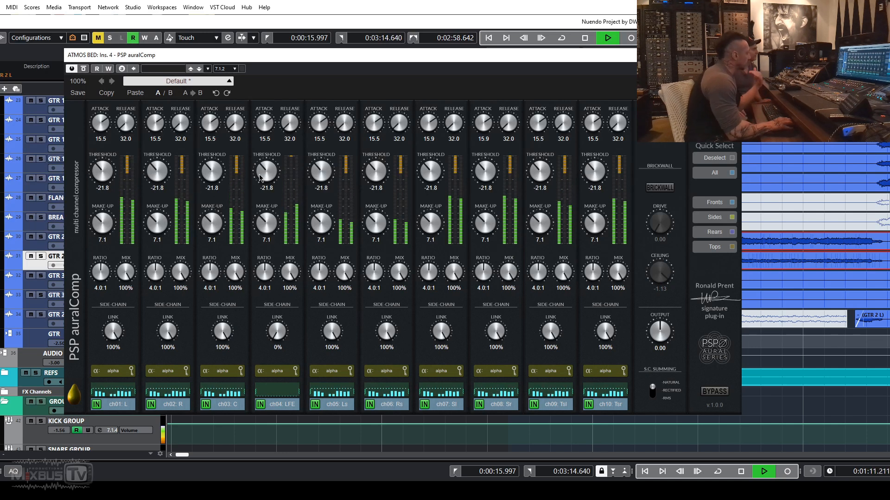
Set the thresholds of all channels to -11.0 and their make-up gain to 5.0
drag(265, 183, 265, 156)
drag(264, 152, 250, 178)
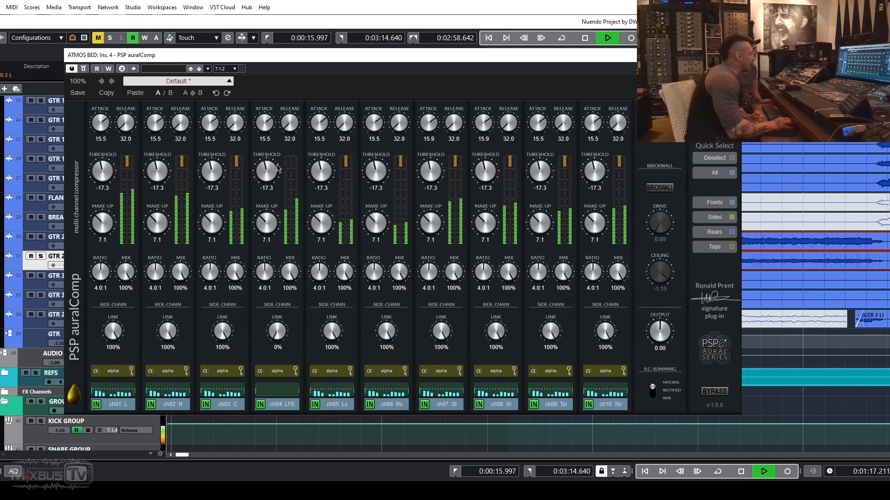
drag(267, 224, 269, 245)
drag(267, 170, 264, 145)
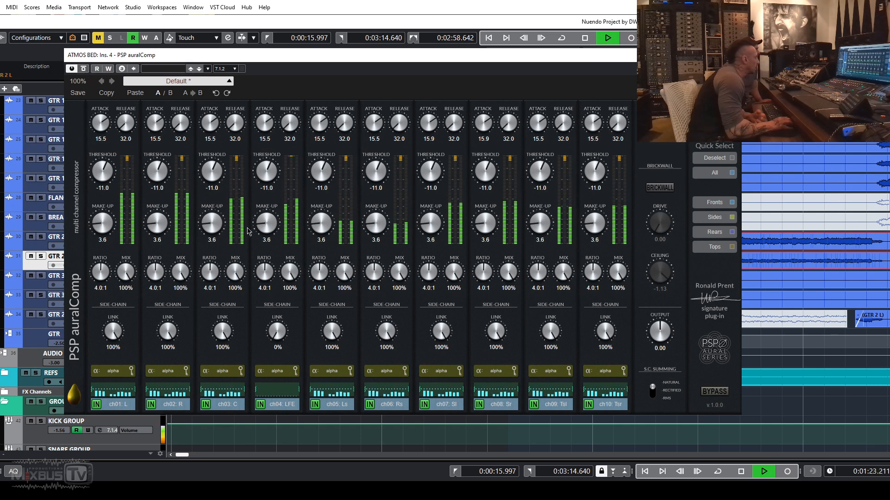
drag(261, 232, 258, 216)
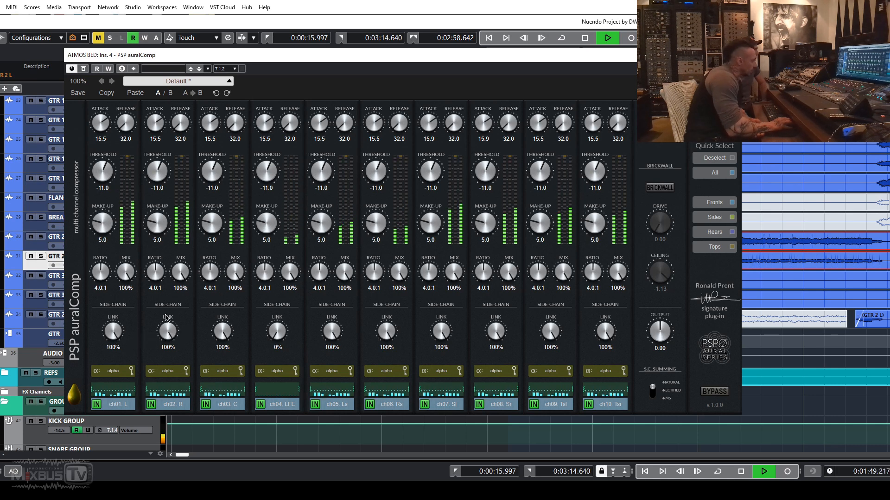
Examine the alpha side-chain submix settings that trigger the ch01 L and ch04 LFE compressors
click(121, 396)
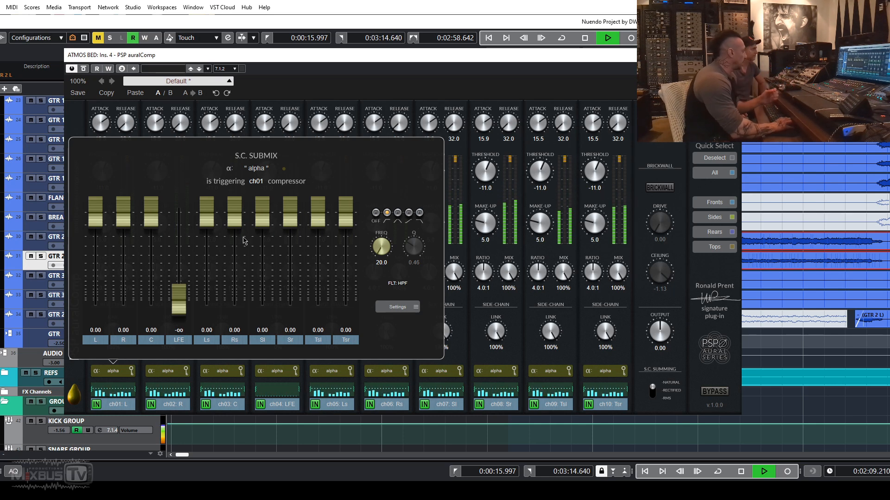
click(108, 372)
click(278, 391)
click(279, 391)
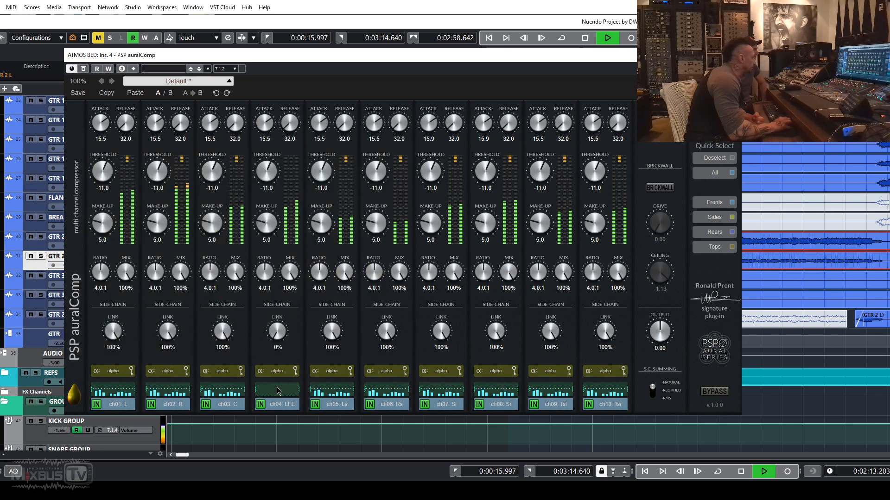
click(277, 390)
click(280, 394)
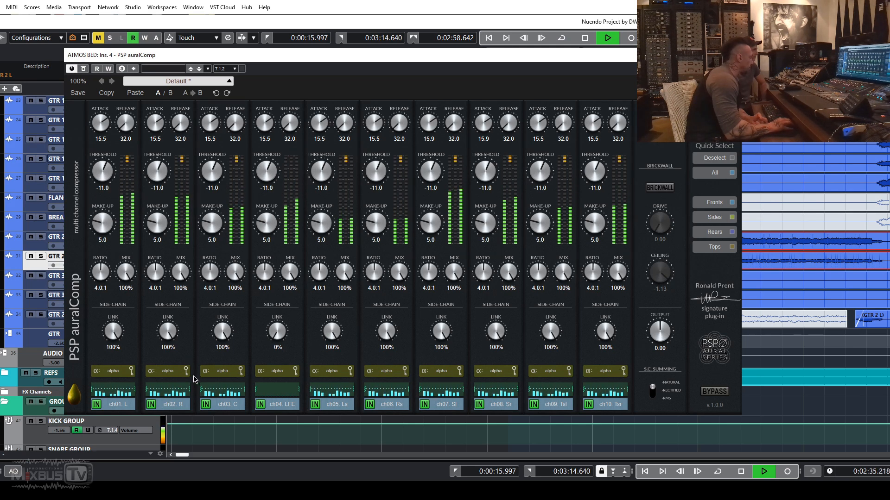
click(227, 375)
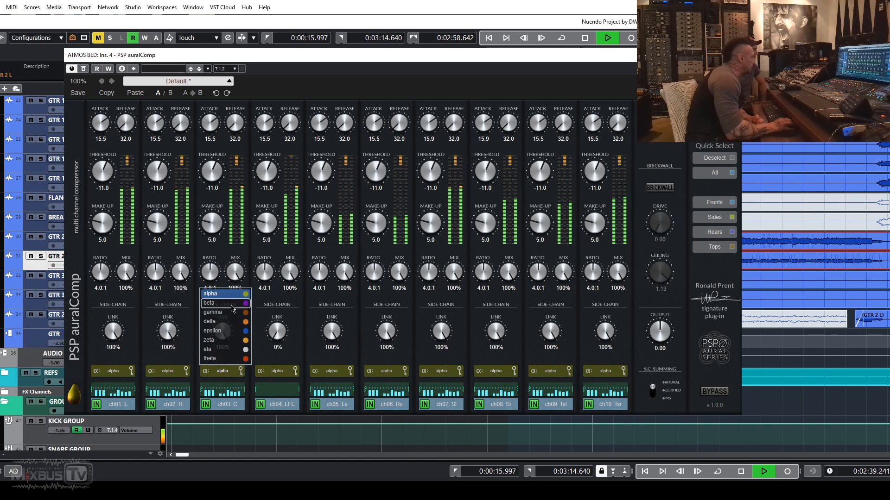
click(321, 376)
click(325, 374)
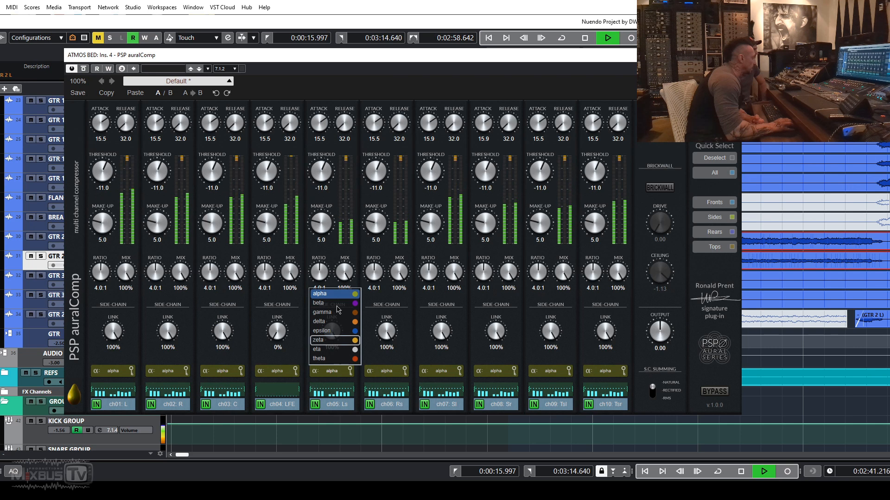
click(319, 303)
click(349, 375)
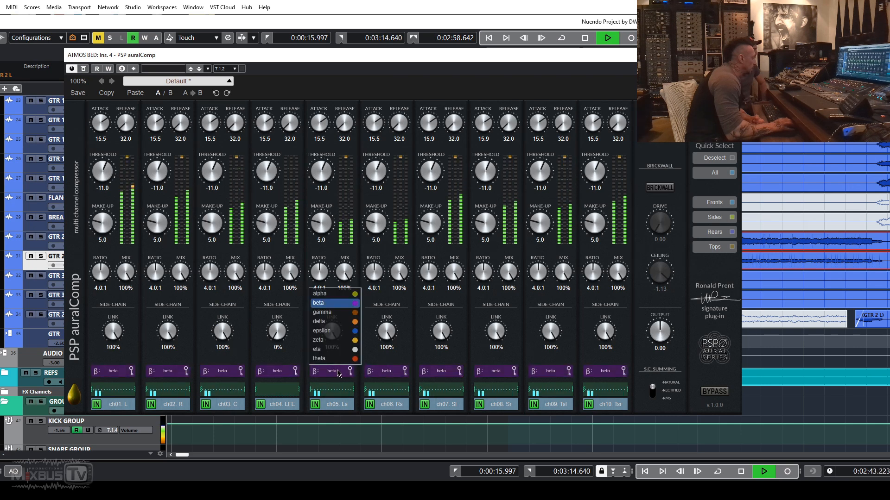
click(326, 297)
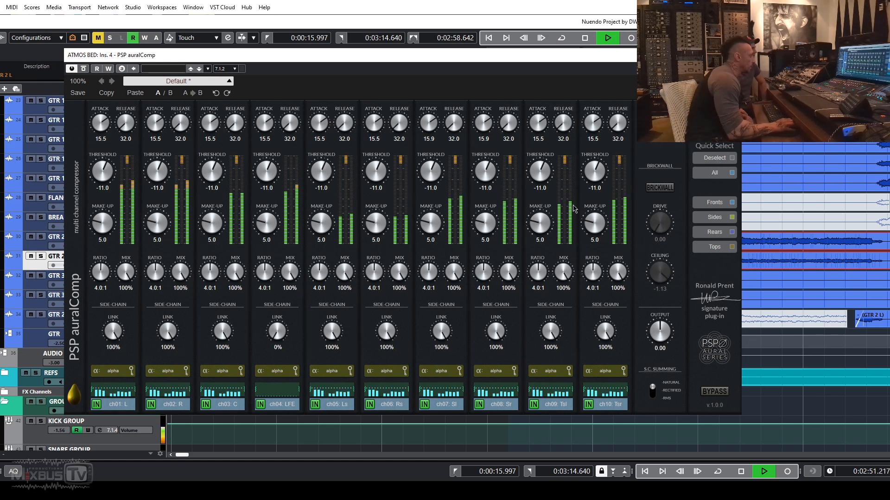
Deselect all channels and assign ch05 Ls, ch06 Rs, ch07 Sl and ch08 Sr individually to the beta side-chain
click(714, 158)
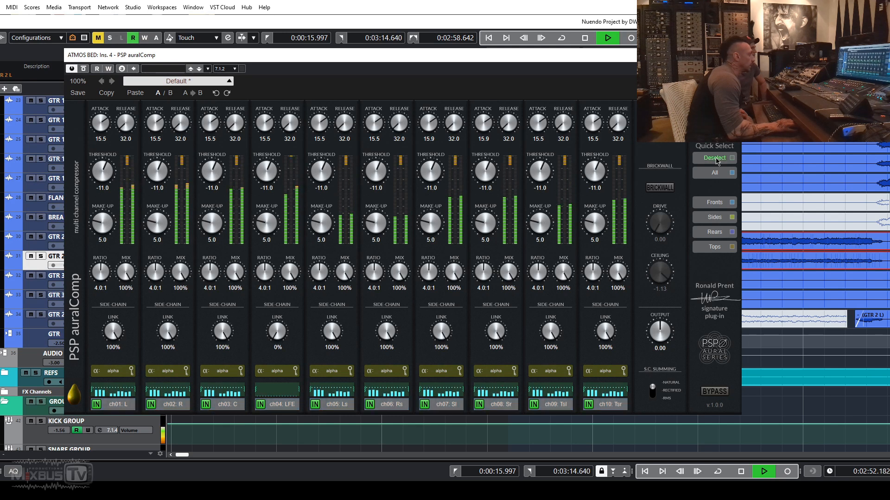
click(331, 370)
click(333, 305)
click(386, 373)
click(387, 303)
click(441, 370)
click(448, 302)
click(495, 371)
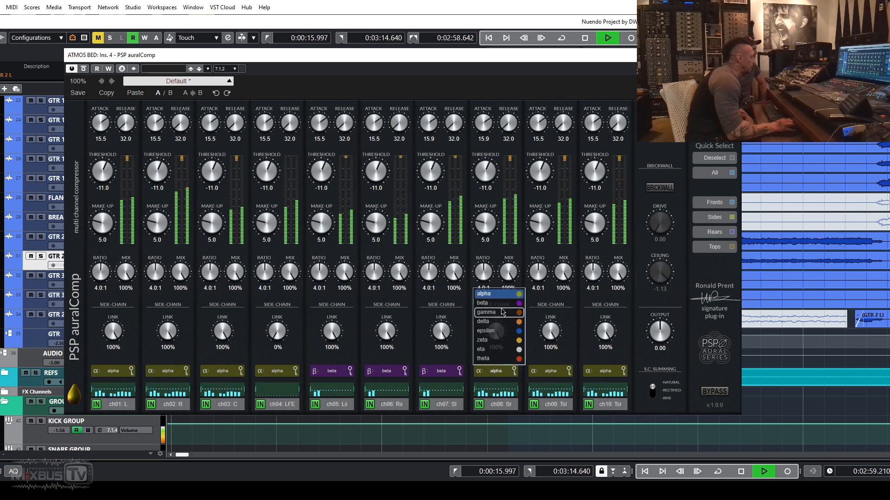
click(487, 303)
Assign the top channels ch09 Tsl and ch10 Tsr to the beta side-chain
click(550, 371)
click(552, 303)
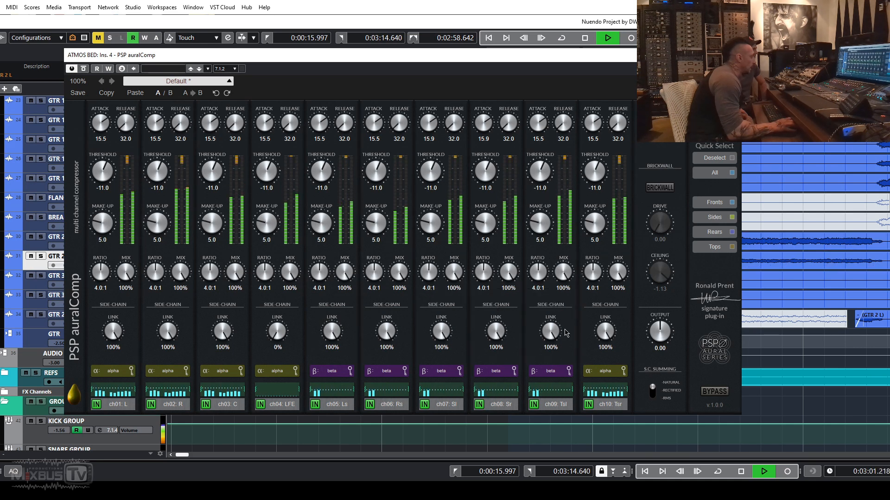
click(605, 370)
click(605, 303)
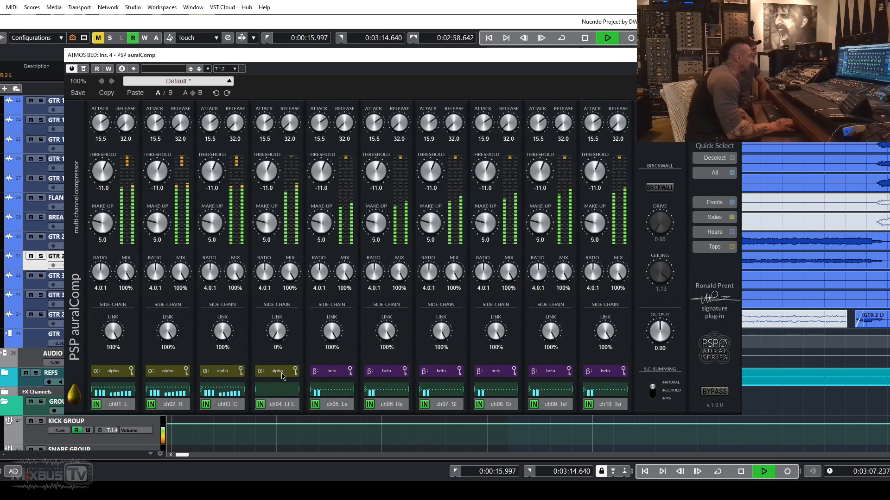
Open the alpha side-chain submix for ch03 C and set its high-pass filter frequency to 79.6
click(177, 394)
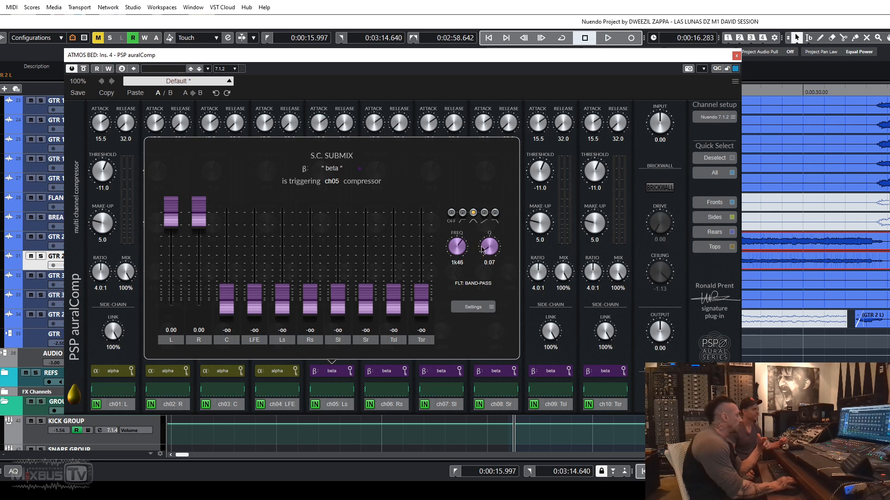
click(227, 373)
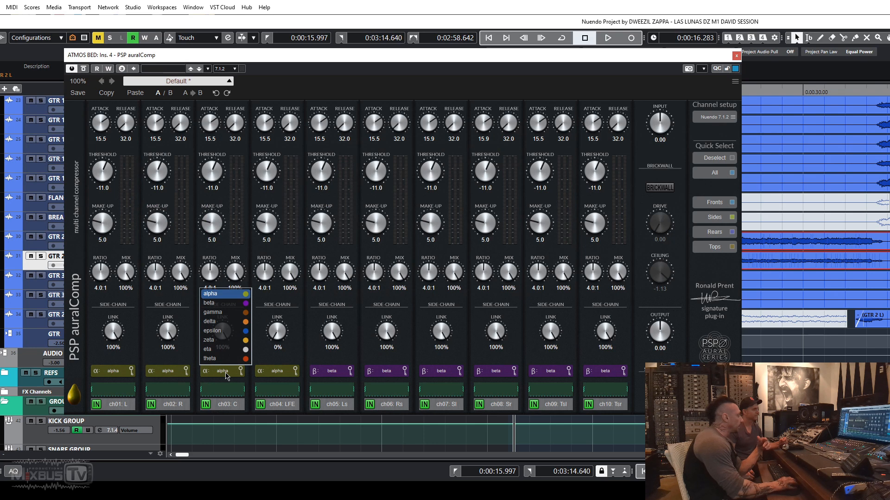
click(224, 393)
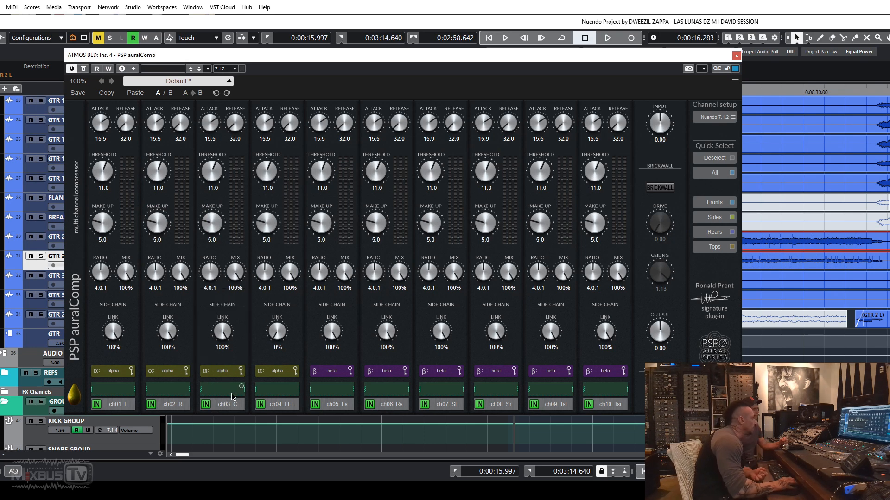
click(227, 390)
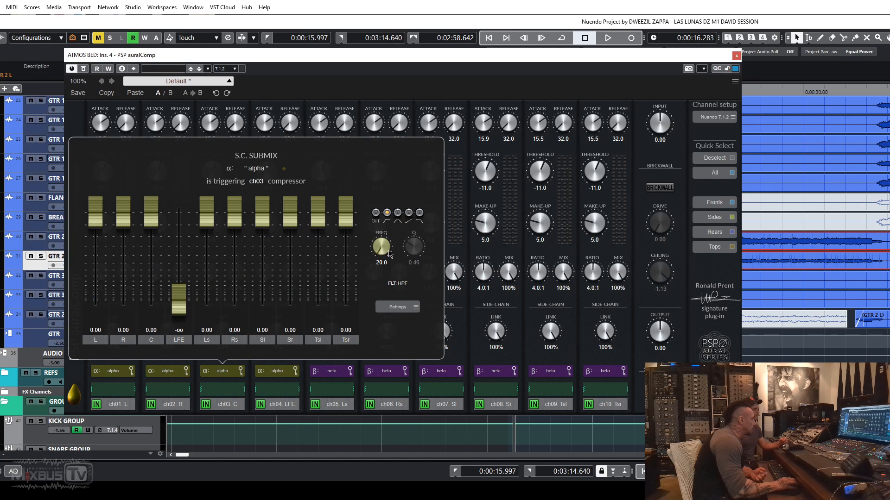
mouse_move(379, 242)
mouse_down()
mouse_move(369, 206)
mouse_move(387, 244)
mouse_up()
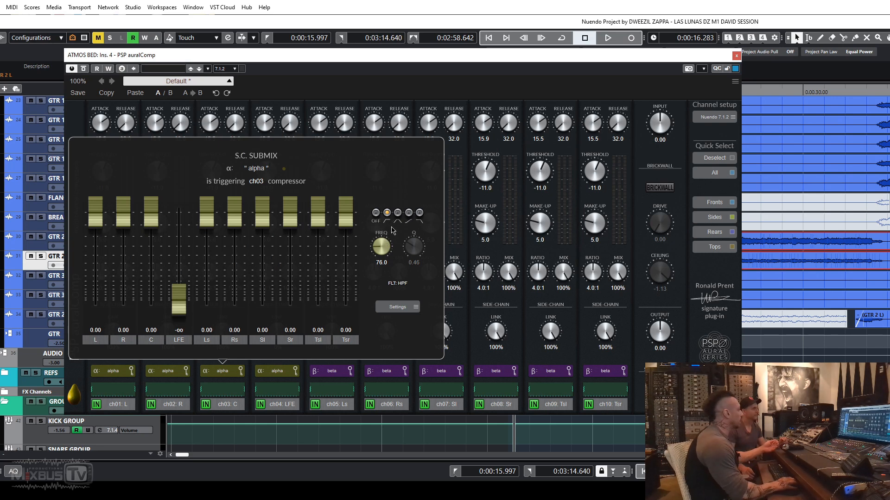
drag(380, 244, 379, 242)
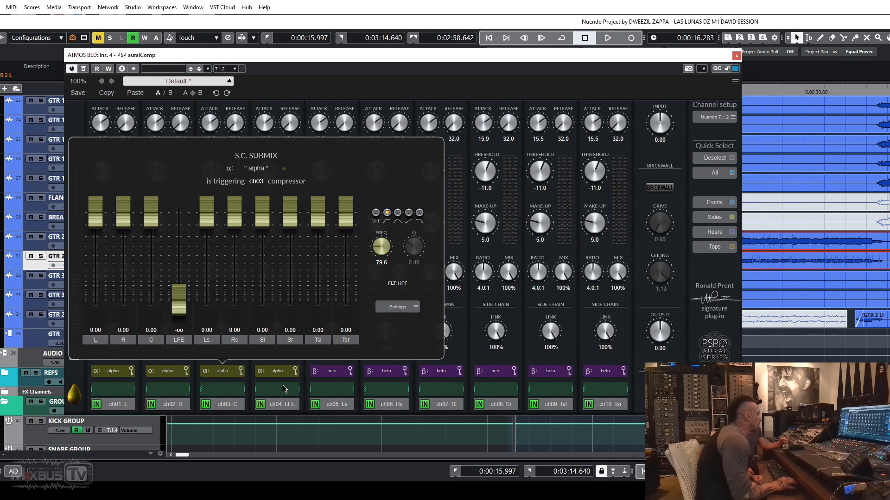
Open the beta side-chain submix for ch06 Rs and start playback to listen to its effect
click(388, 371)
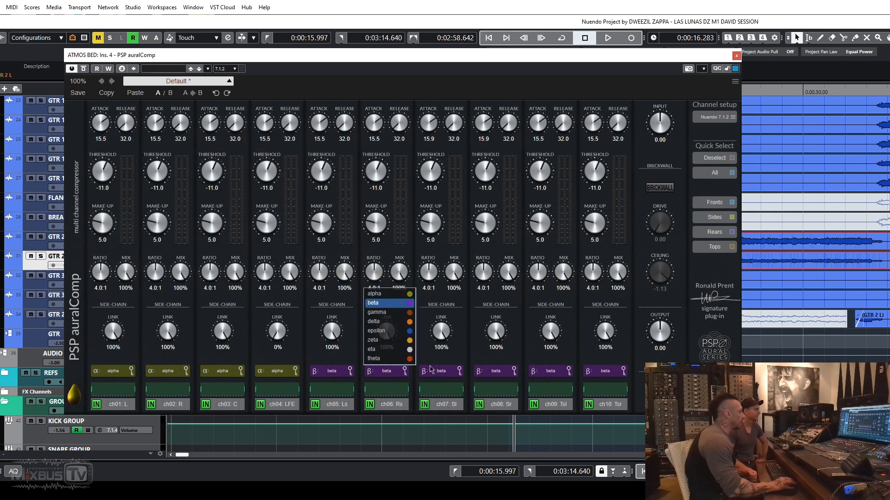
click(402, 389)
click(389, 392)
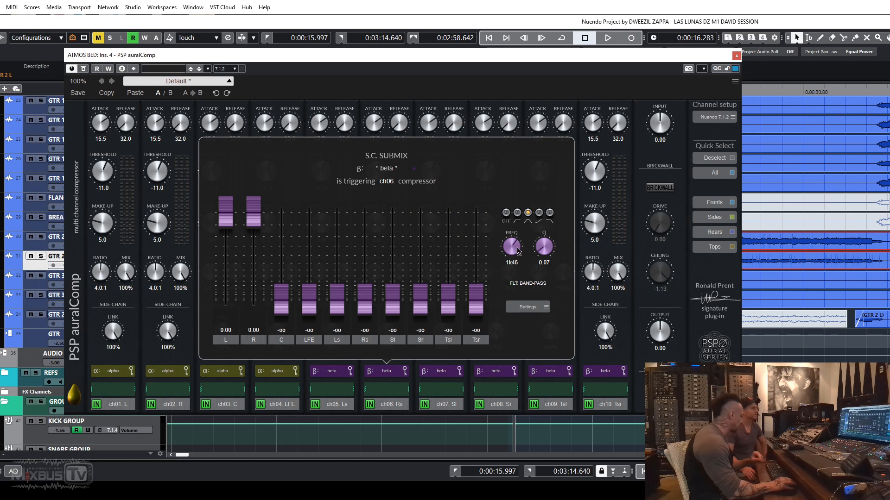
key(space)
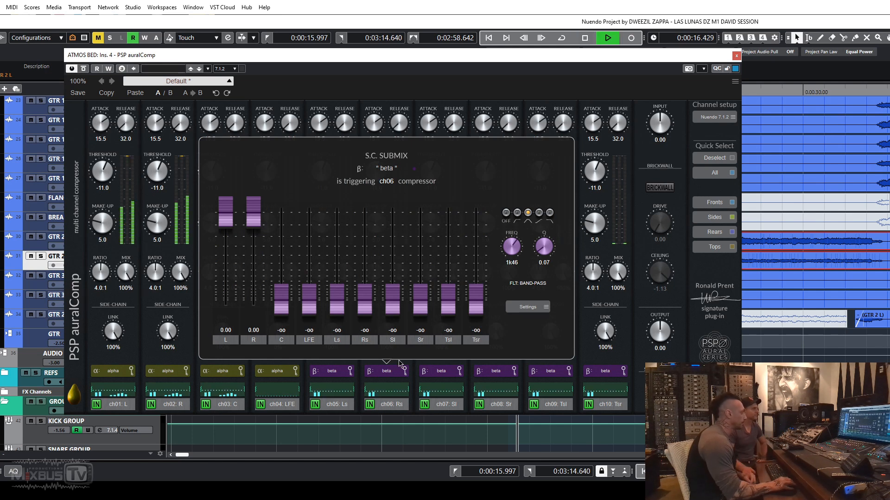
Lower ch05 Ls's threshold to -11.8, and with all channels selected lower the thresholds together to -19.7, bringing ch05 to -20.5
click(386, 392)
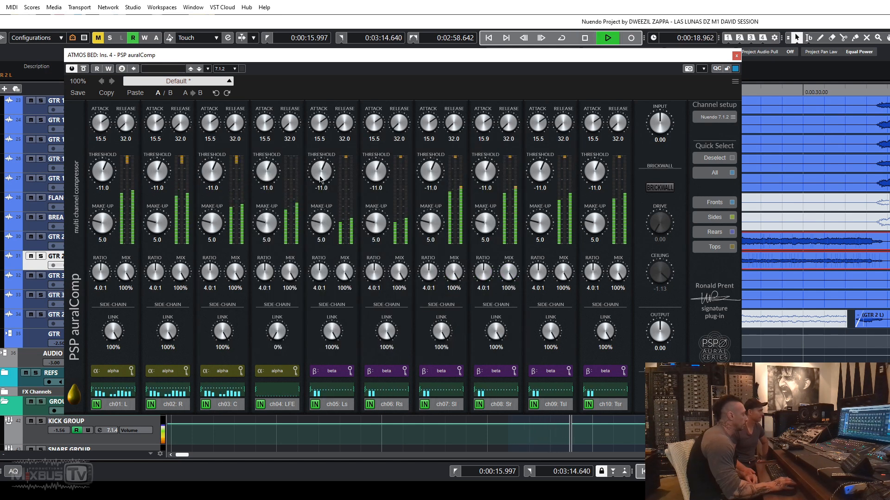
mouse_move(319, 171)
mouse_down()
mouse_move(316, 182)
mouse_move(318, 174)
mouse_up()
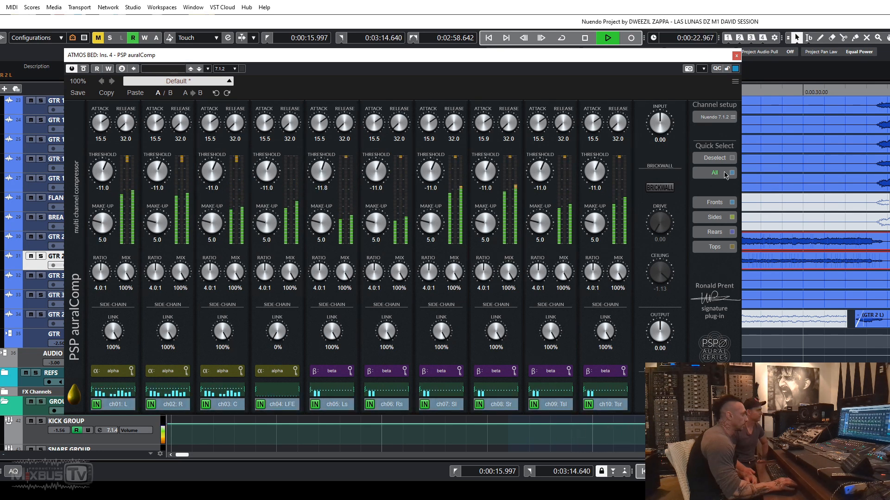
drag(546, 171, 543, 193)
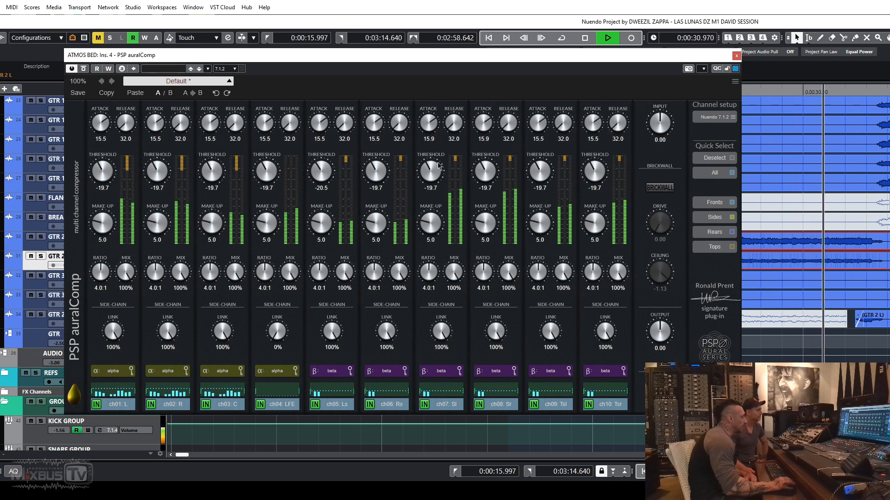
Set the beta side-chain's band-pass filter frequency to 7k36 in the submix of ch07 Sl
click(445, 394)
drag(559, 247, 561, 218)
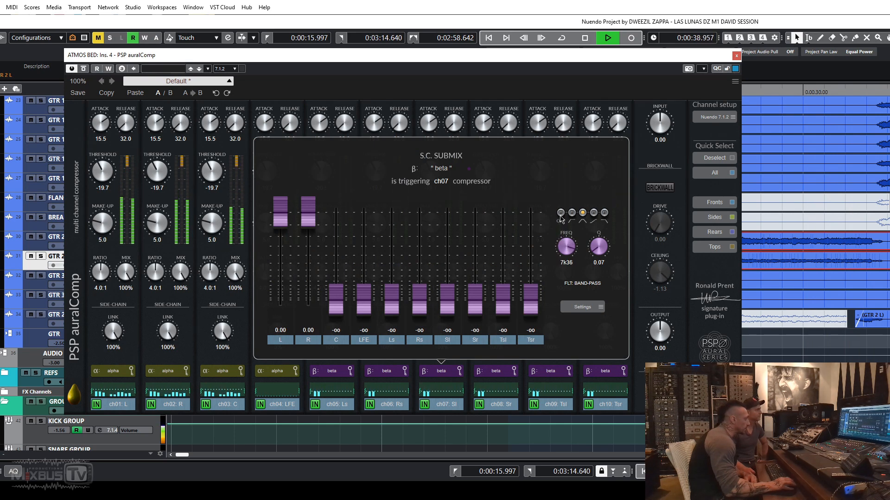
click(440, 394)
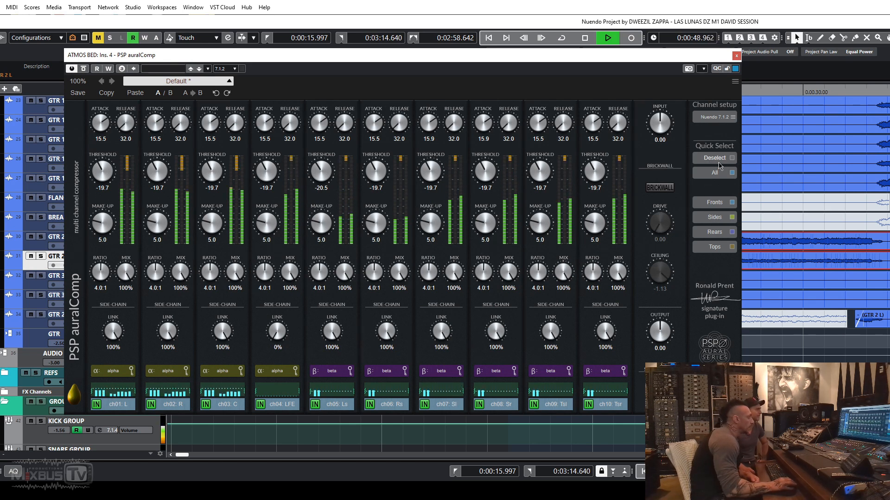
Select the sides, rears and tops groups and lower their thresholds to -29.0 for tops, -26.3 for rears, -27.2 for Ls and -26.3 for Rs
click(716, 222)
click(715, 232)
click(716, 246)
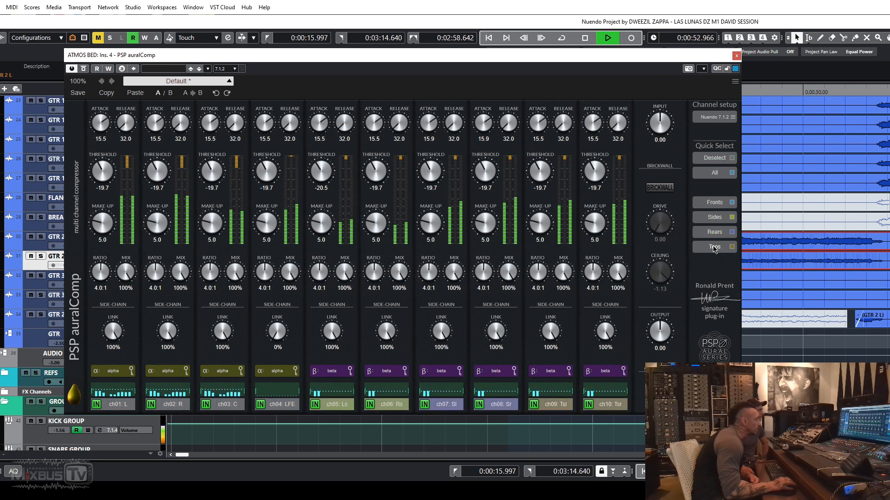
drag(595, 176, 597, 206)
drag(509, 172, 510, 194)
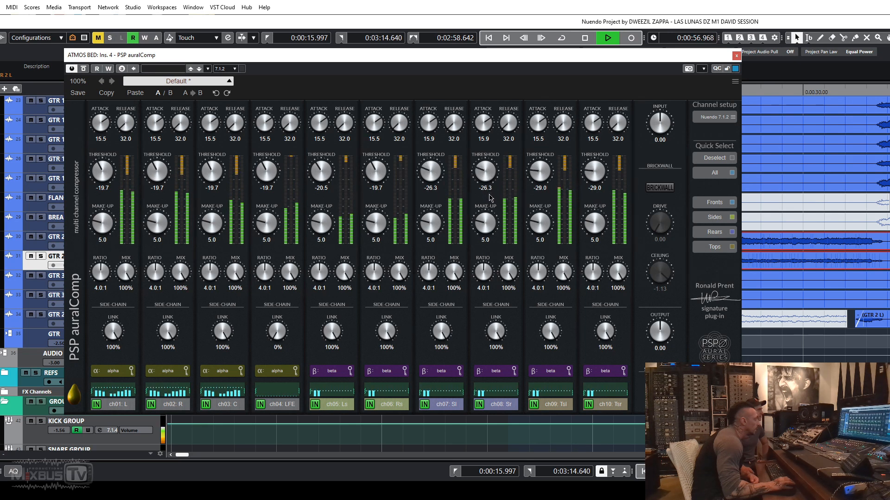
drag(368, 178, 370, 195)
Raise the make-up gain to 6.3 for the sides, 6.7 for the rears and 6.8 for the tops, and compare against bypass
drag(376, 227, 427, 219)
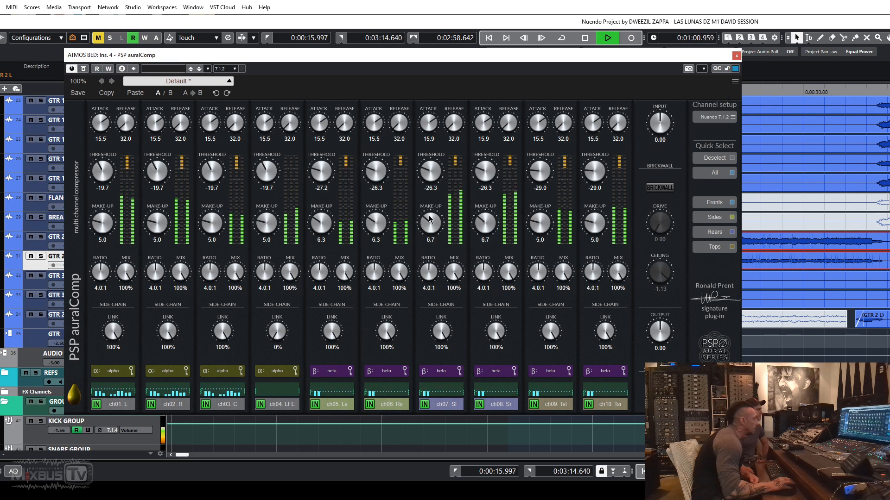
drag(540, 232, 537, 212)
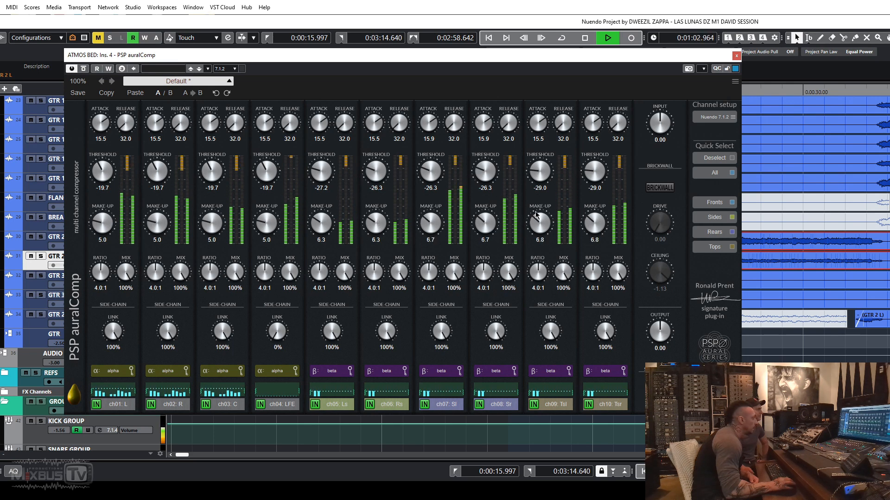
click(84, 69)
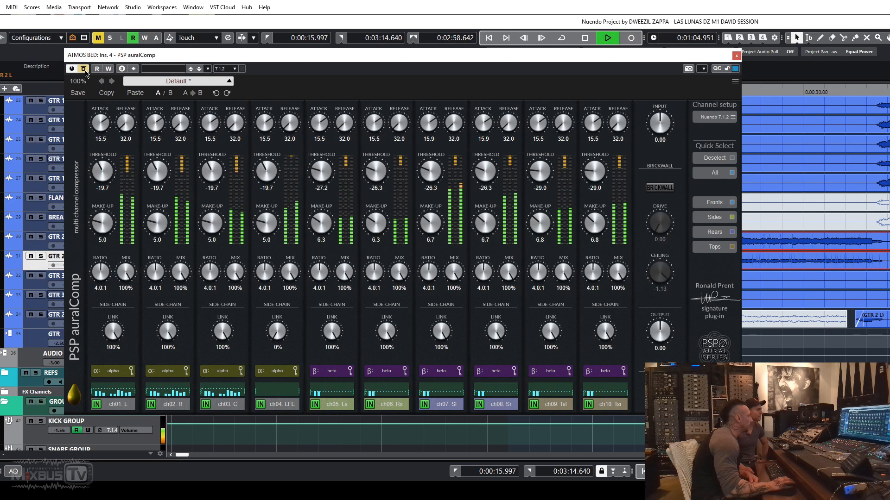
click(84, 69)
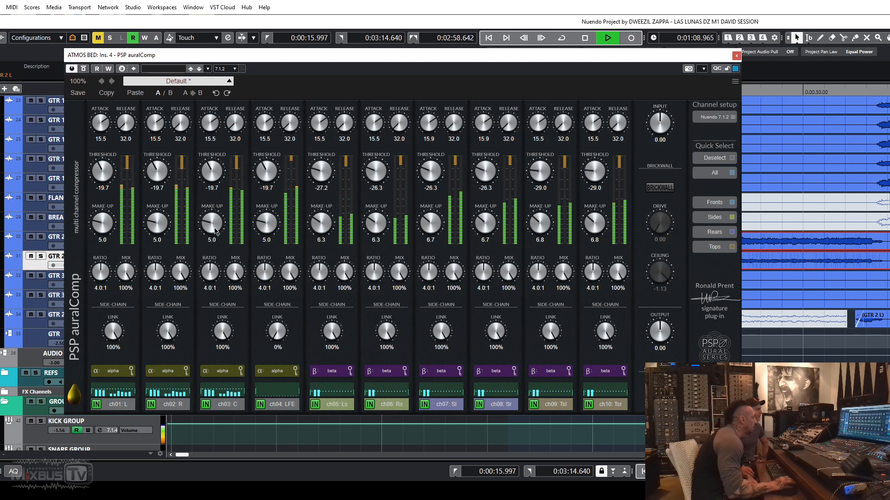
Set ch02 R's make-up gain to 5.1, stop playback and reduce the side-chain link of all channels except LFE to 50%
scroll(165, 225, up, 5)
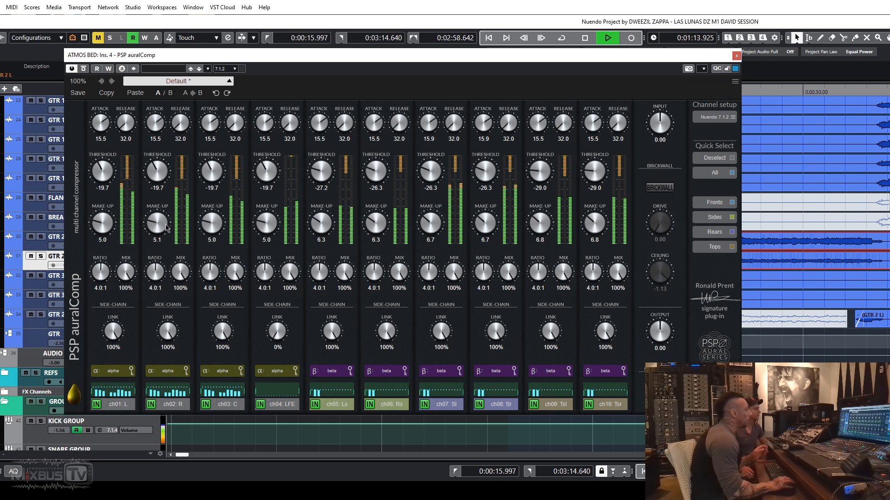
key(space)
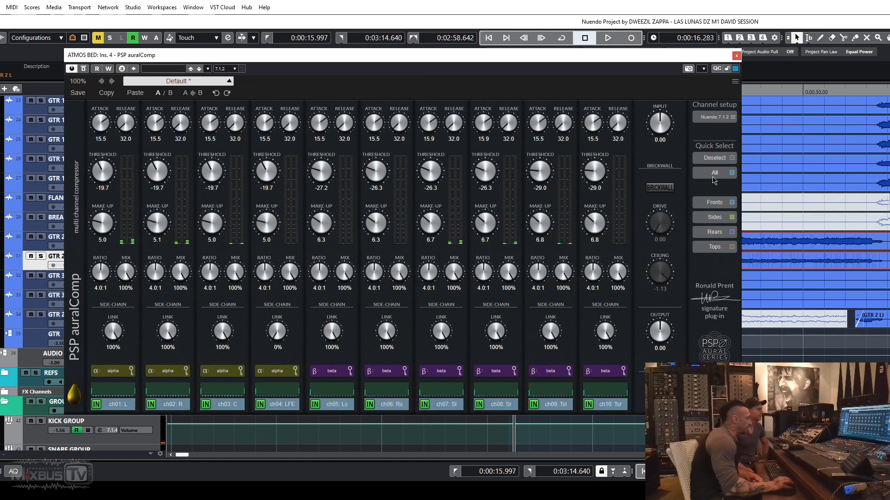
drag(496, 332, 501, 403)
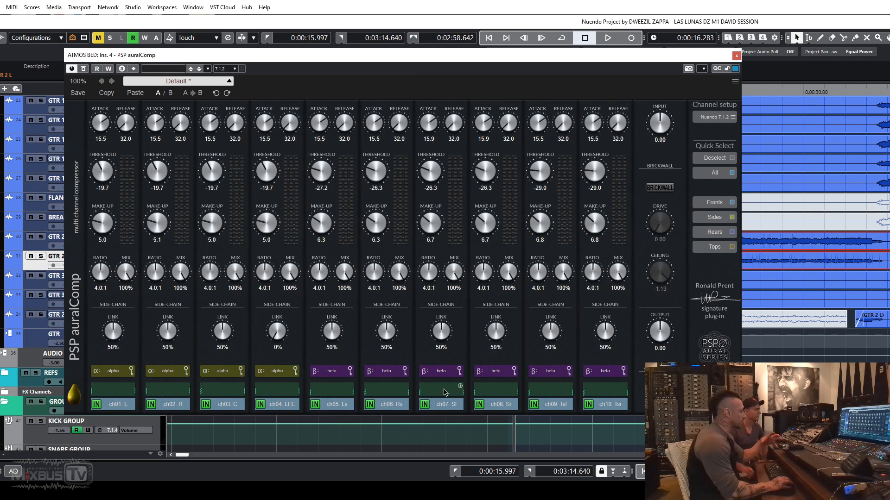
Review the beta side-chain submix for ch06 Rs and close it
click(388, 372)
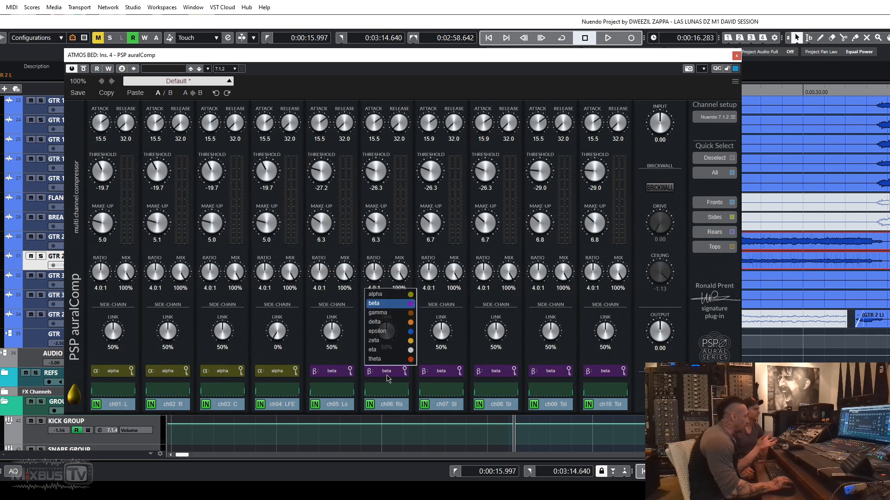
click(390, 391)
click(396, 393)
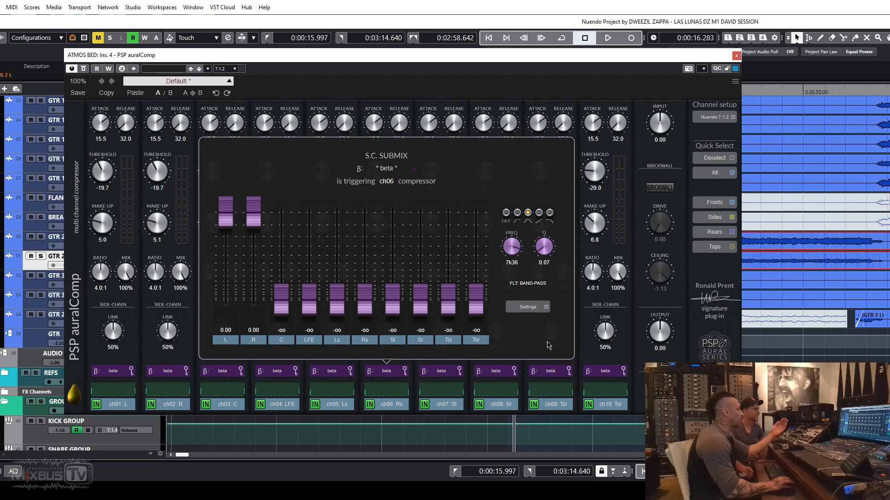
click(602, 360)
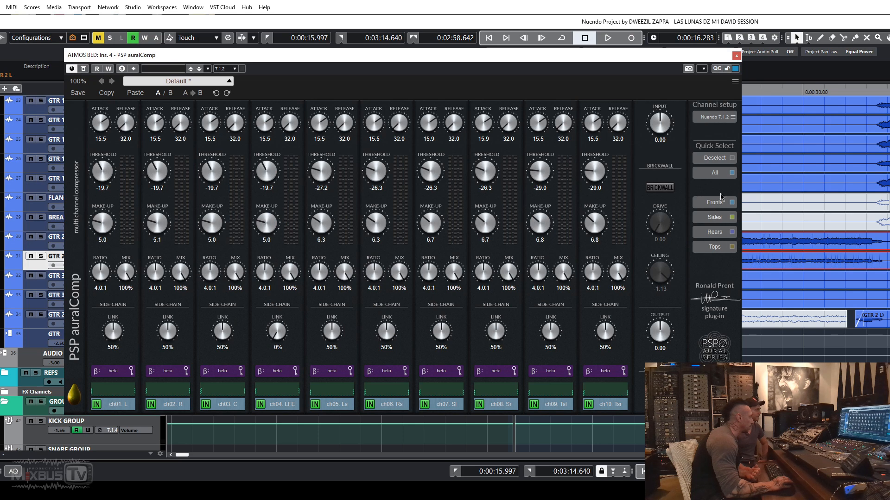
Deselect all channels and assign ch01 L, ch02 R, ch03 C and ch04 LFE individually to the alpha side-chain
click(112, 379)
click(114, 294)
click(169, 372)
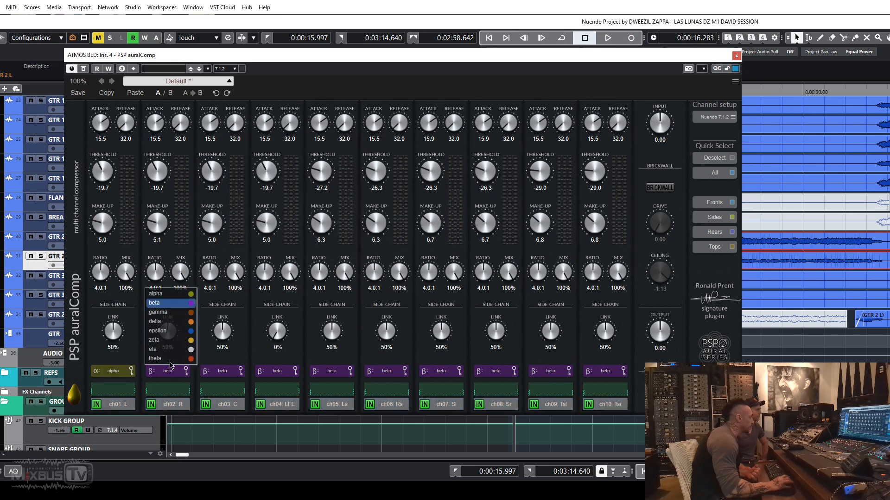
click(156, 293)
click(216, 371)
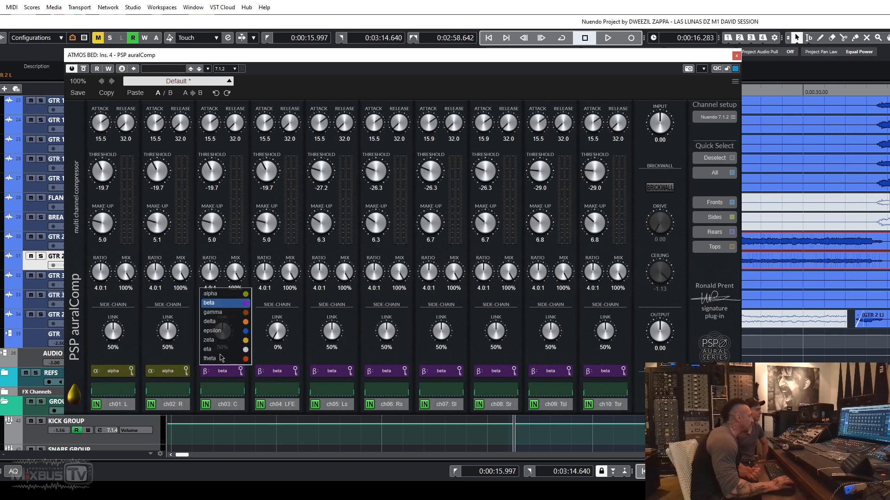
click(228, 293)
click(275, 373)
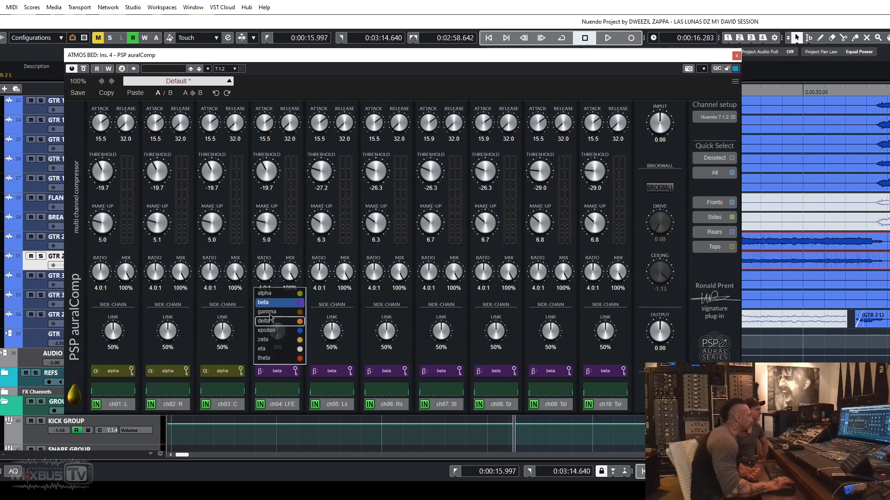
click(271, 299)
Review the fader levels and high-pass filter in the alpha side-chain submix for ch02 R and ch01 L
click(186, 387)
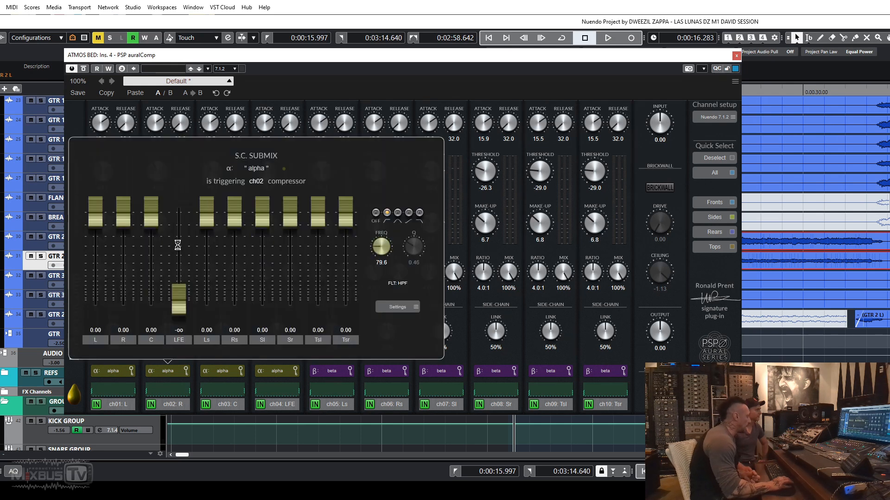
click(457, 358)
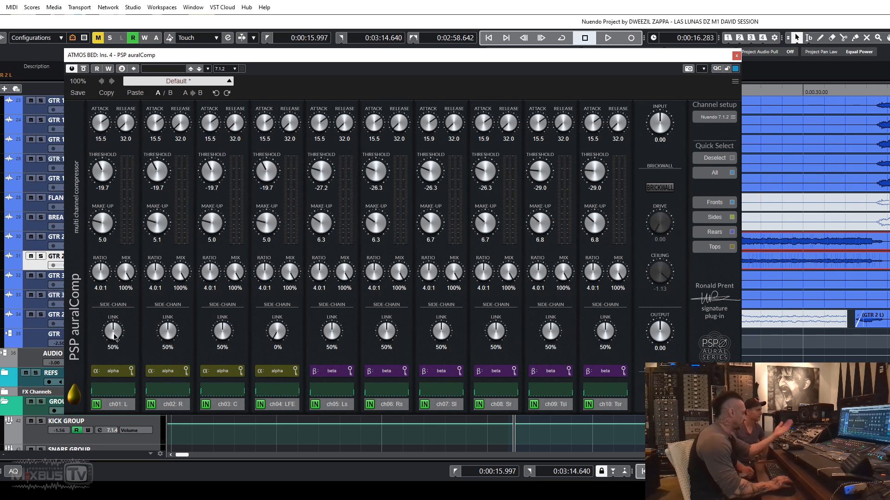
click(123, 392)
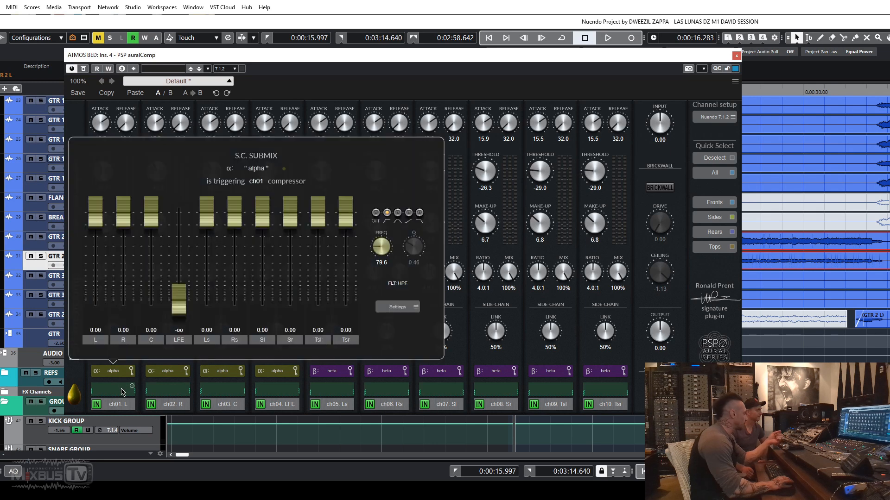
click(123, 388)
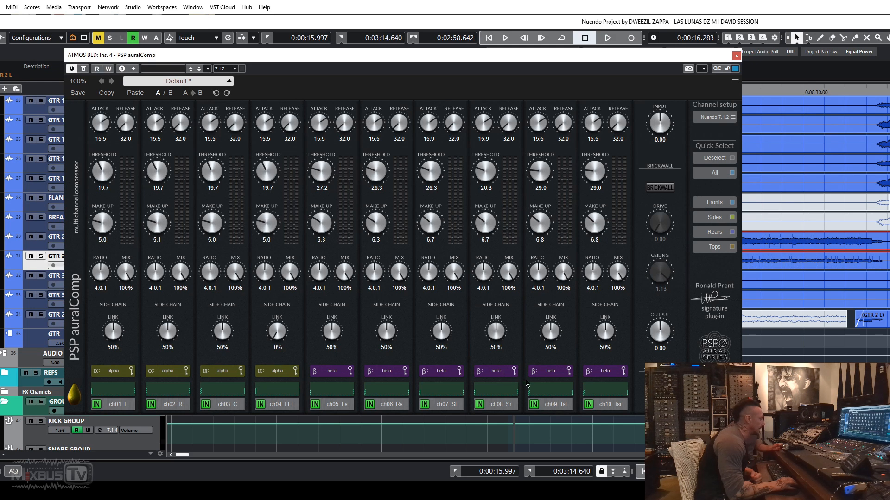
Assign the top channels ch09 Tsl and ch10 Tsr to the gamma side-chain
click(552, 374)
click(561, 323)
click(604, 370)
click(615, 343)
click(549, 373)
click(551, 348)
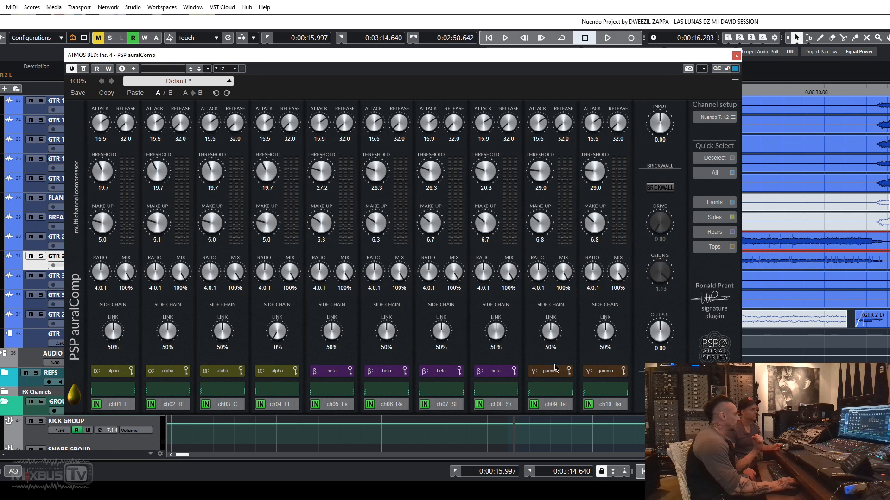
Review which channels feed the gamma side-chain submix for ch09 Tsl and its filter setting
click(556, 391)
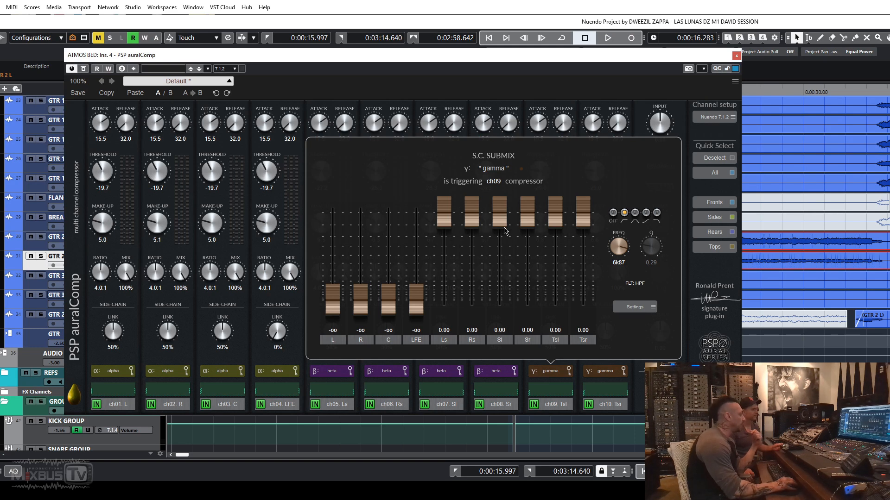
click(551, 371)
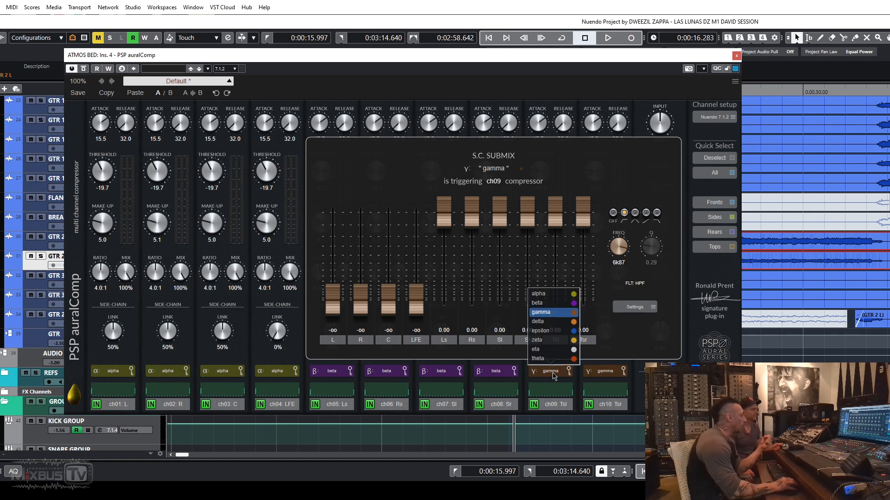
click(551, 396)
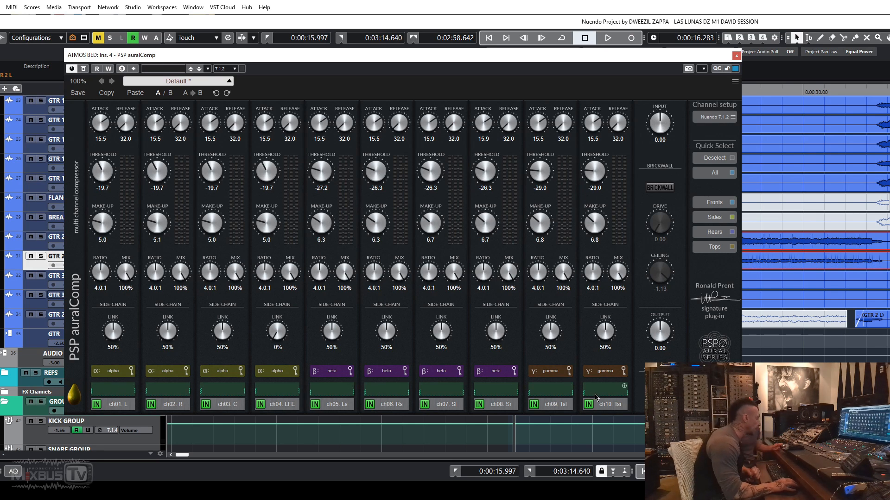
Start playback and set the beta side-chain's band-pass filter frequency to 1k11 in the submix of ch08 Sr
key(space)
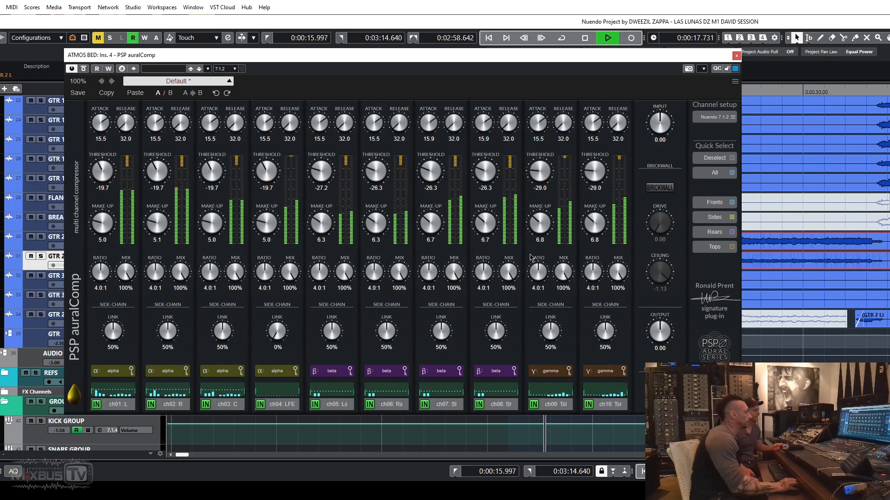
click(499, 370)
click(499, 391)
click(499, 392)
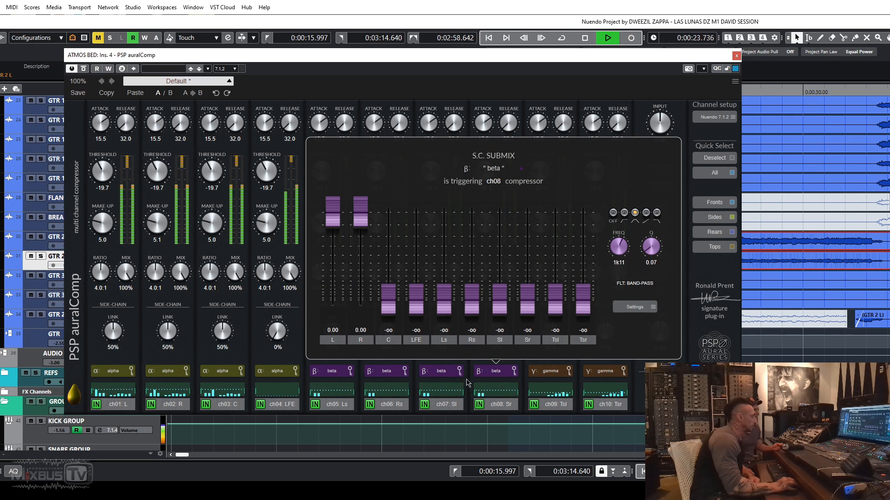
click(503, 393)
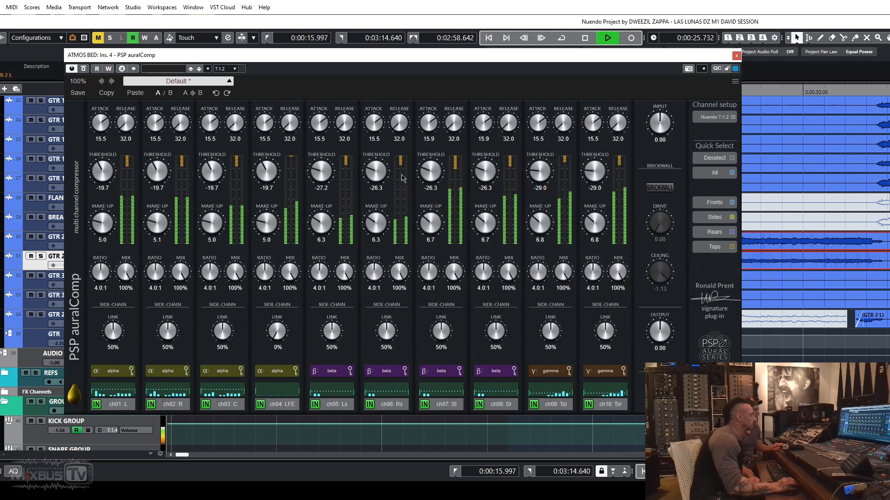
Select all channels, set their thresholds together to -20.5 and compare the result with the plug-in bypassed
mouse_move(375, 176)
mouse_down()
mouse_move(375, 168)
mouse_move(376, 178)
mouse_up()
click(723, 173)
drag(596, 180, 610, 103)
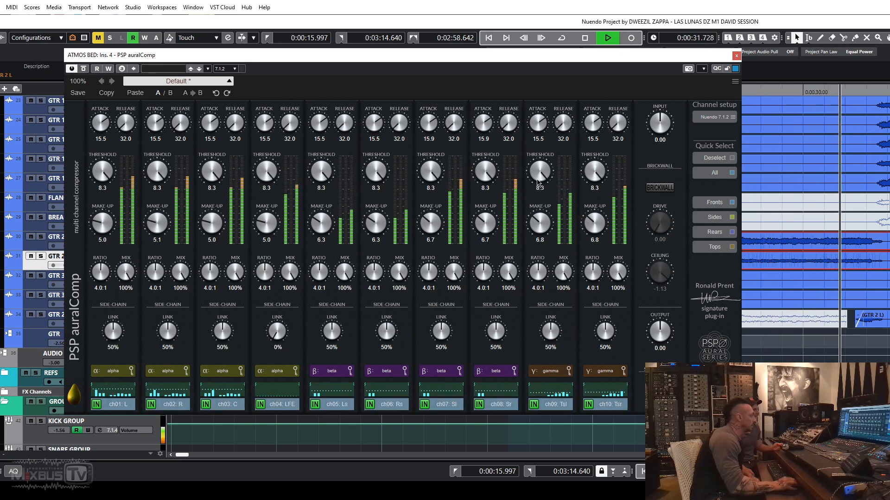
drag(541, 175, 527, 245)
click(83, 70)
click(84, 69)
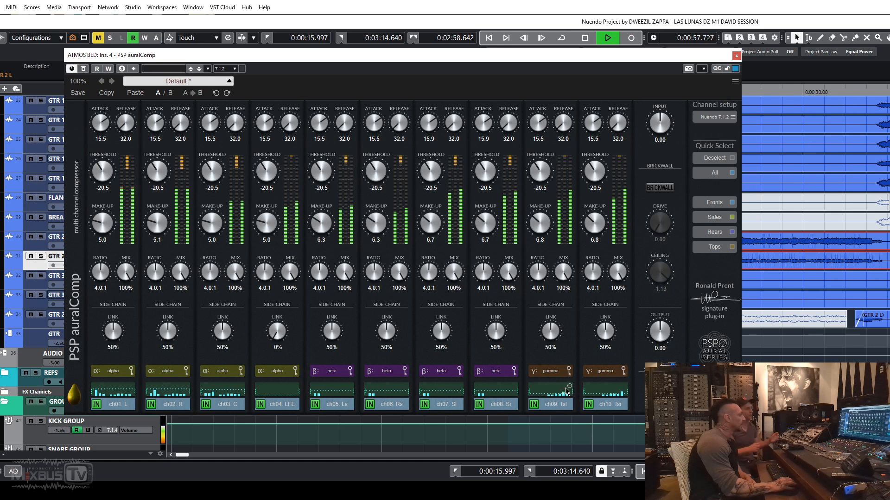
Open the gamma side-chain submix for ch09 Tsl and lower its high-pass filter frequency to 137
click(549, 372)
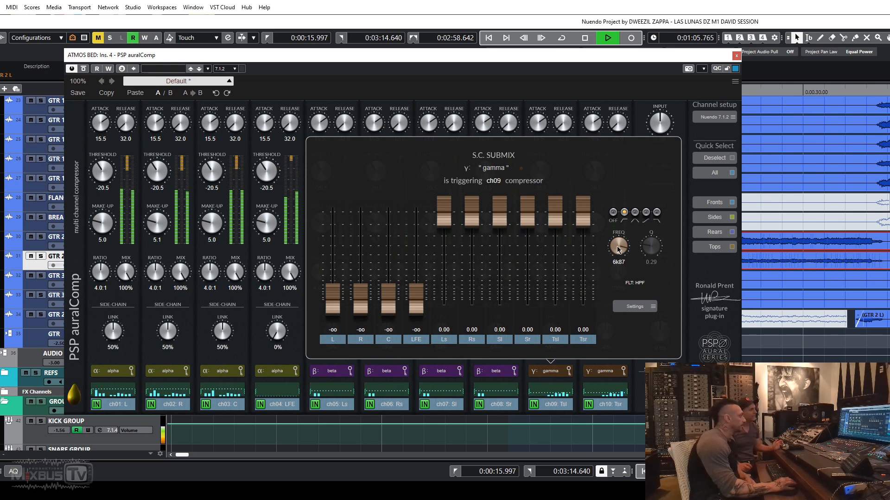
drag(619, 246, 609, 314)
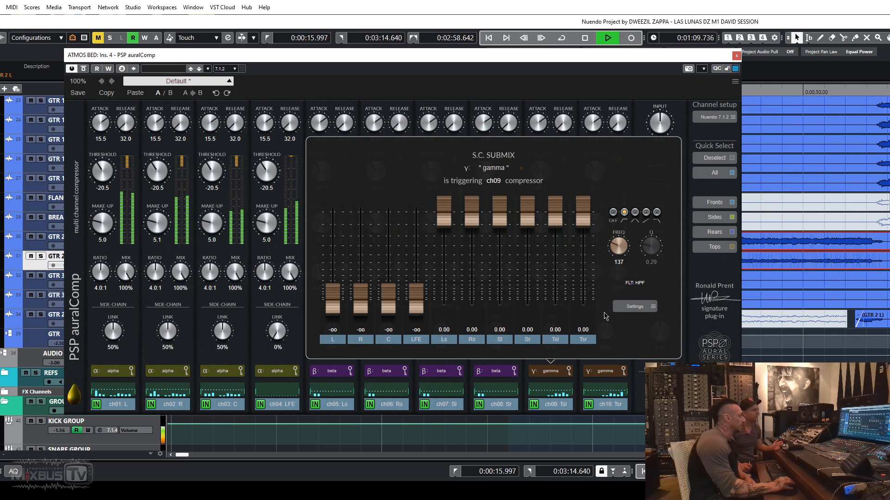
Close the submix, set all thresholds together to -17.8 and assign every channel to the gamma side-chain
click(551, 395)
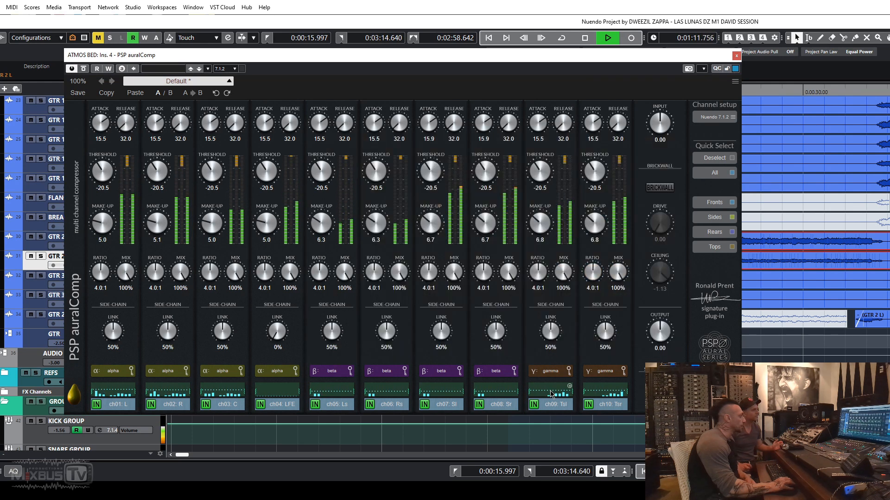
drag(541, 176, 541, 166)
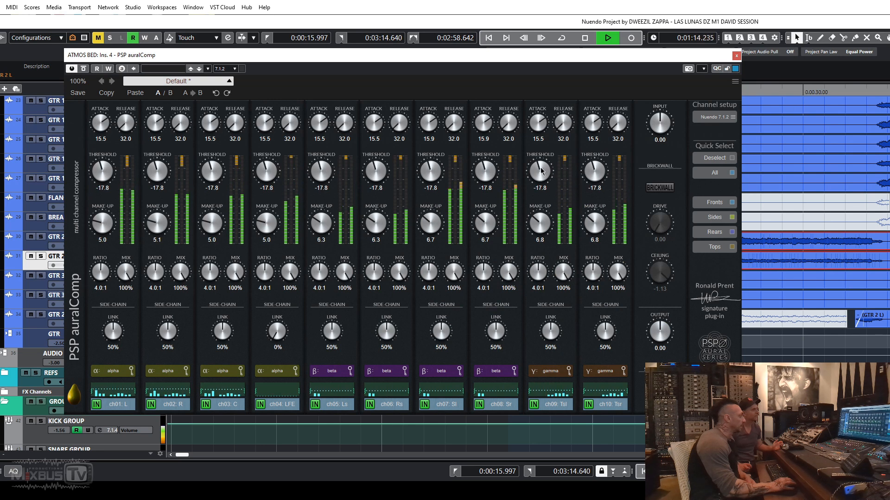
click(496, 373)
click(495, 316)
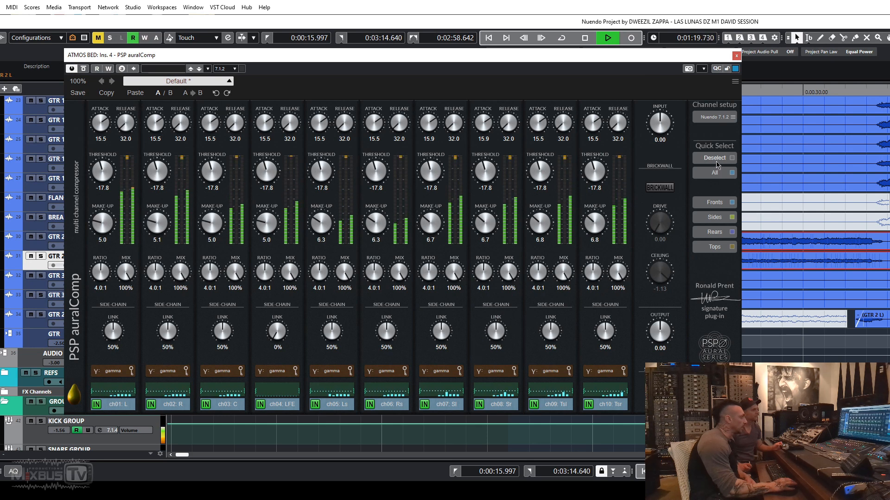
Deselect the channels and reassign ch01 L, ch02 R, ch03 C and ch04 LFE individually to the alpha side-chain
click(716, 160)
click(114, 370)
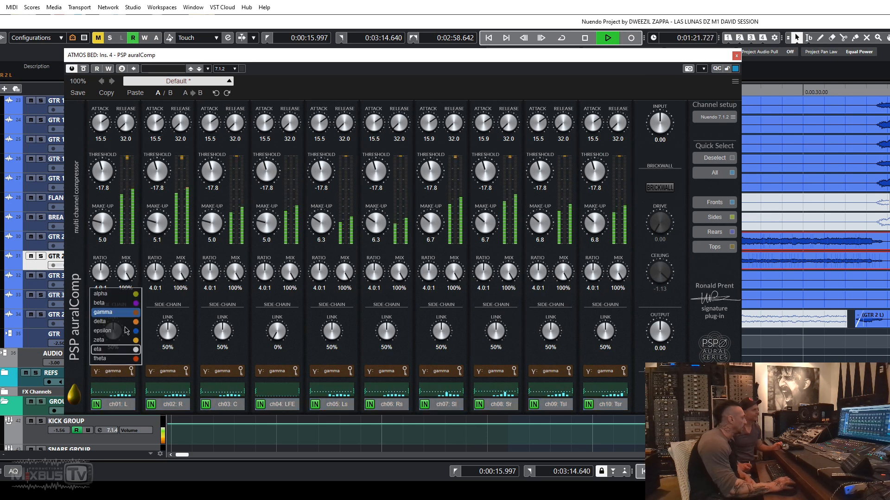
click(111, 294)
click(176, 372)
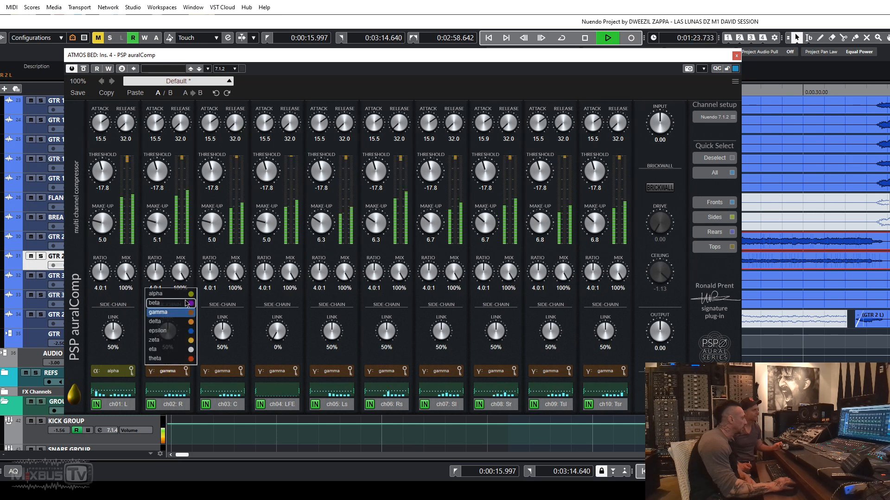
click(157, 294)
click(225, 372)
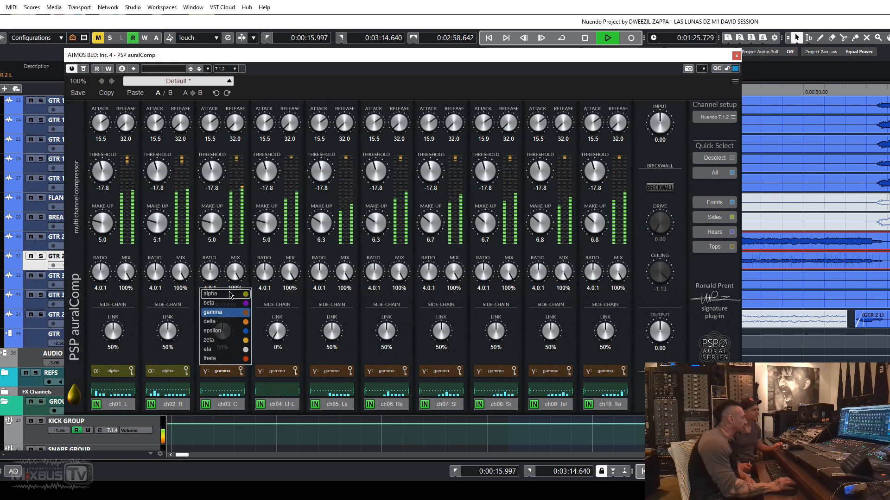
click(211, 294)
click(279, 373)
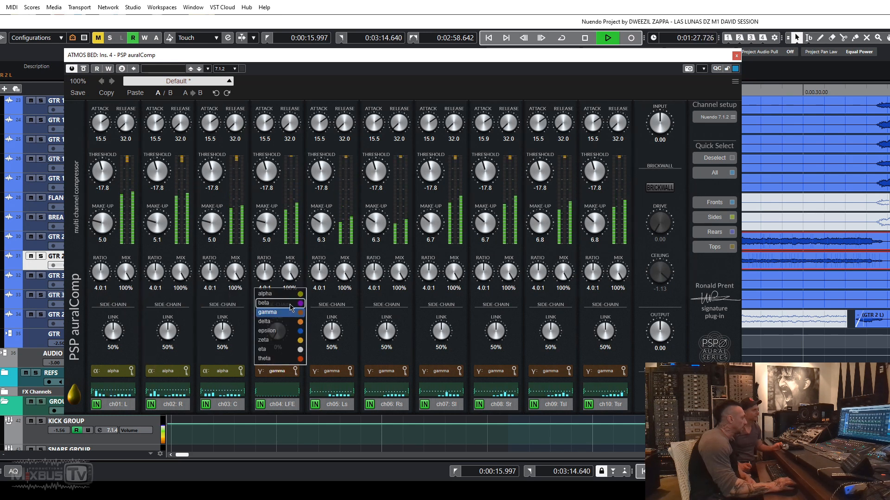
click(265, 294)
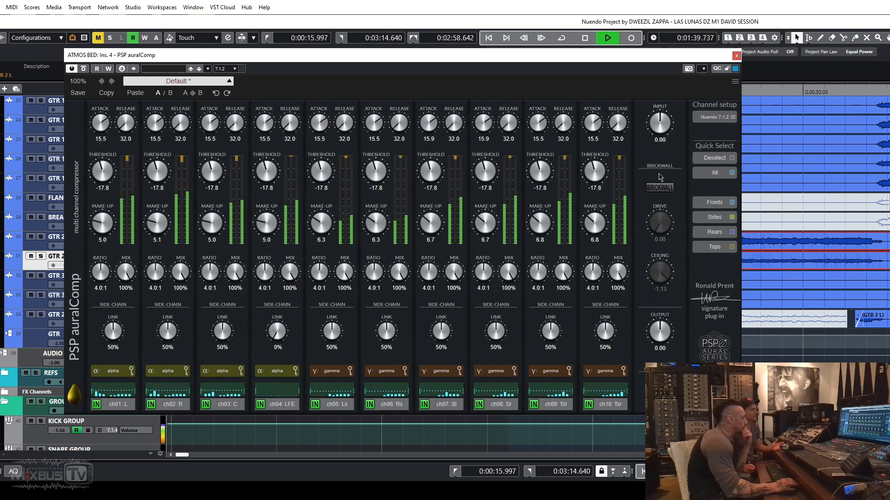
Set all channel thresholds together to -18.3 and raise the linked side-chain link amounts to 77%
drag(596, 173, 598, 183)
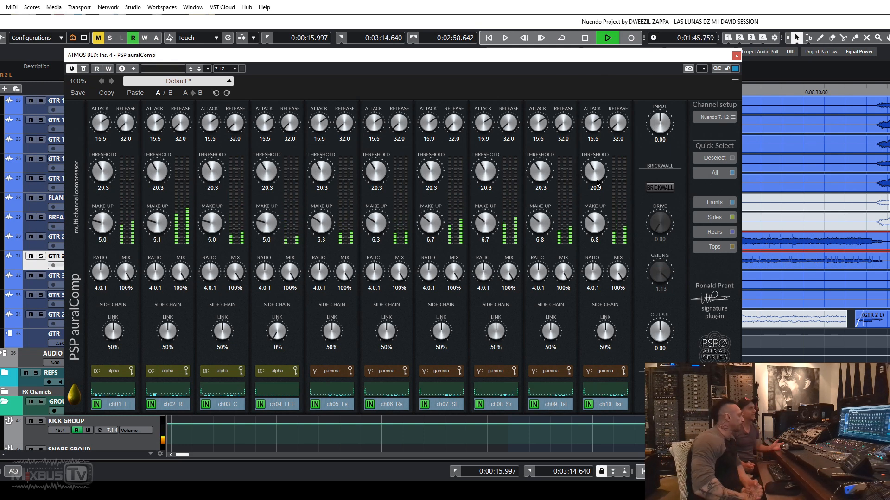
scroll(597, 181, up, 2)
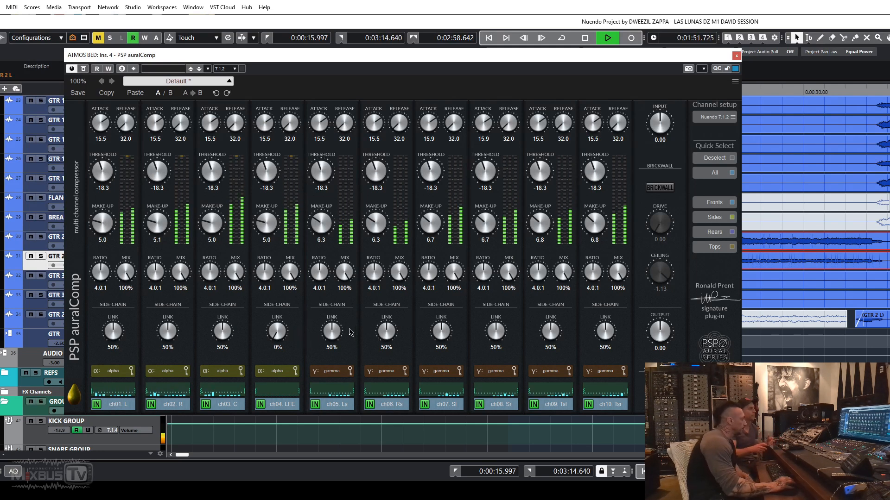
drag(387, 337, 389, 319)
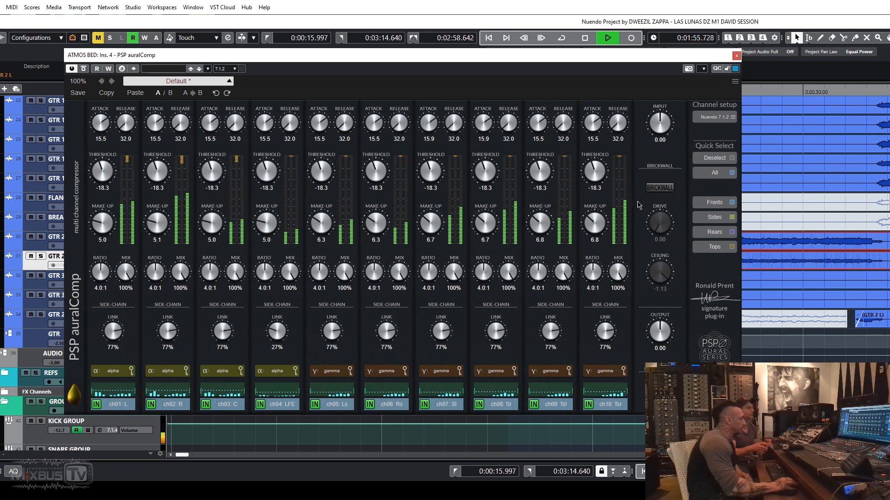
Deselect the channels and set the side-chain link of ch04 LFE alone to 0%
click(718, 160)
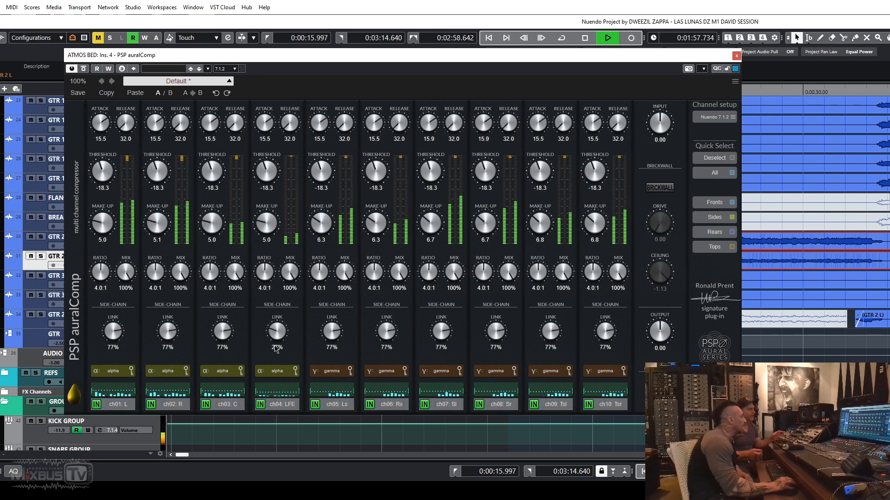
drag(278, 329, 273, 377)
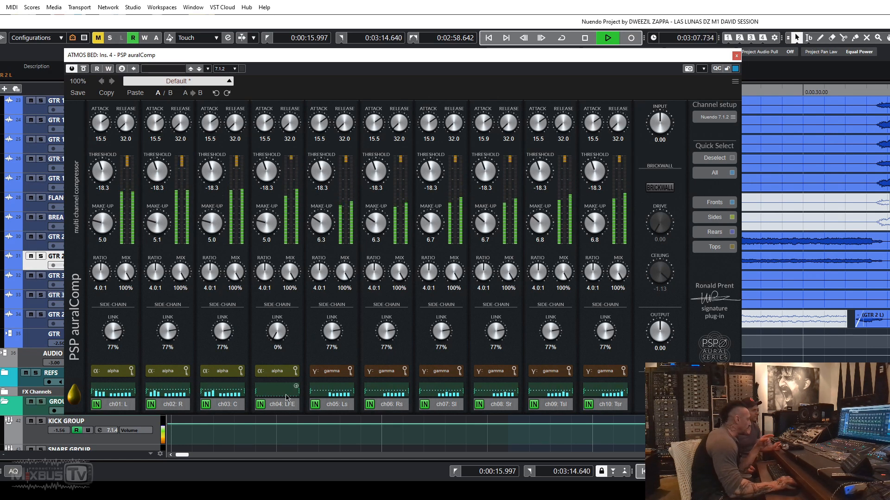
drag(278, 331, 297, 362)
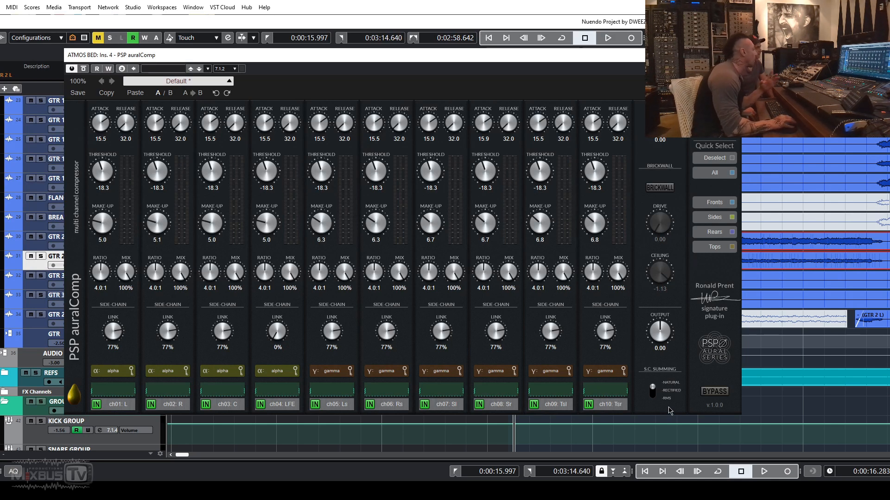
Start playback and set the threshold of ch06 Rs alone to -19.0
key(space)
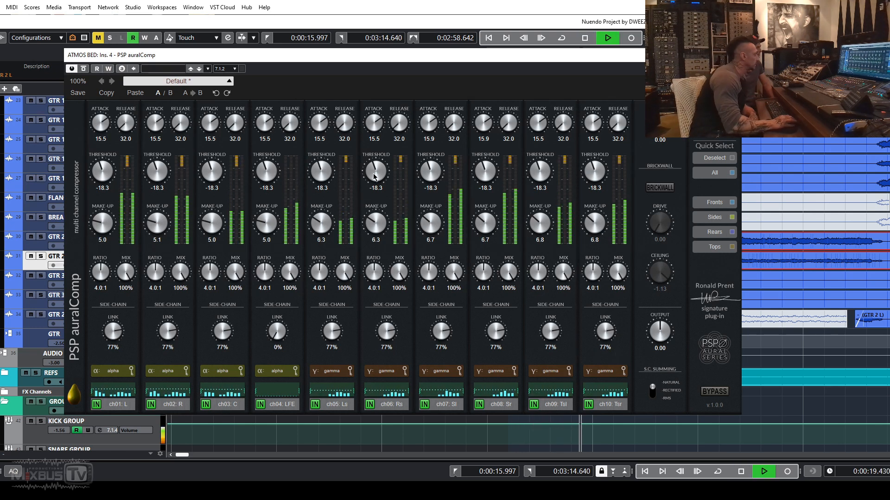
drag(375, 174, 375, 179)
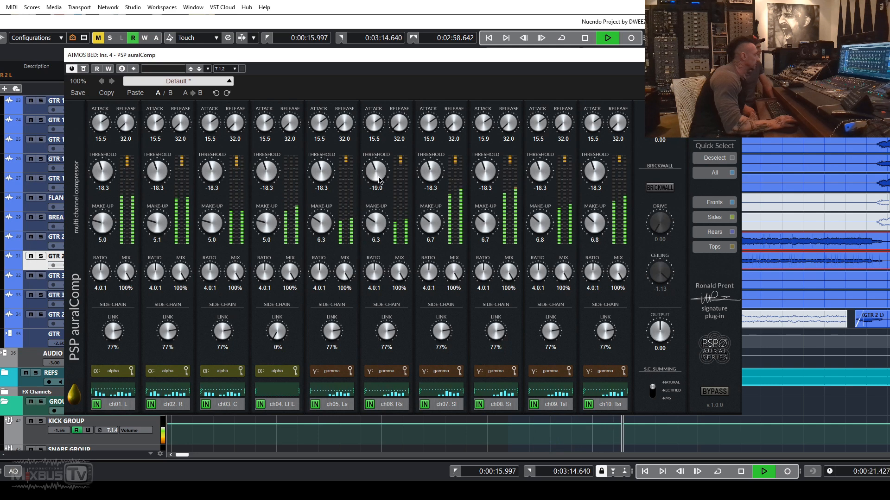
Compare side-chain summing modes during playback by switching to RMS, to Natural and back to RMS
click(653, 394)
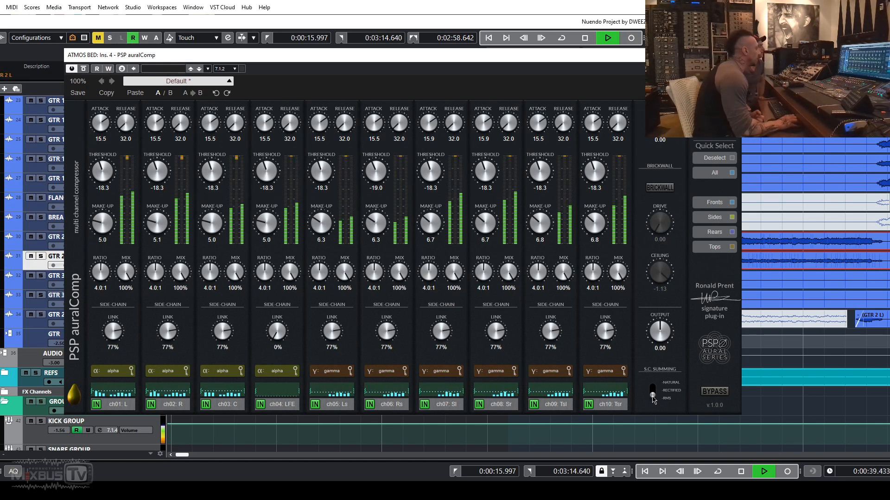
drag(652, 399, 649, 372)
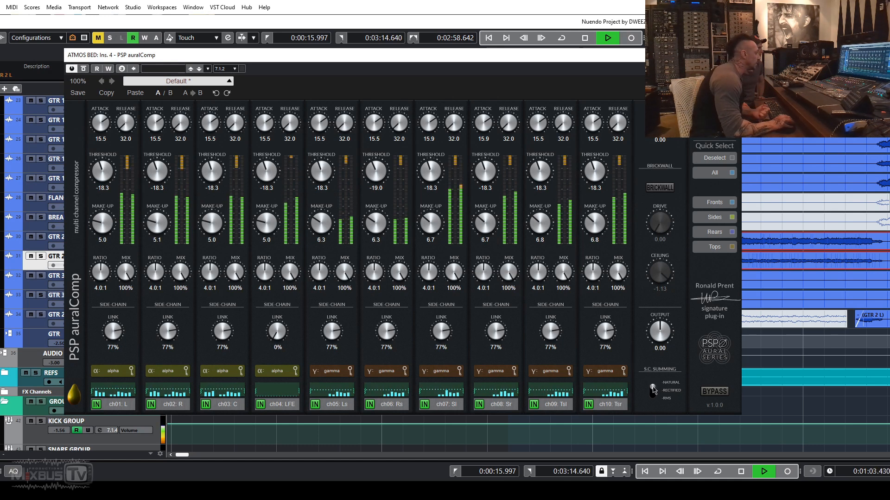
drag(653, 388, 650, 437)
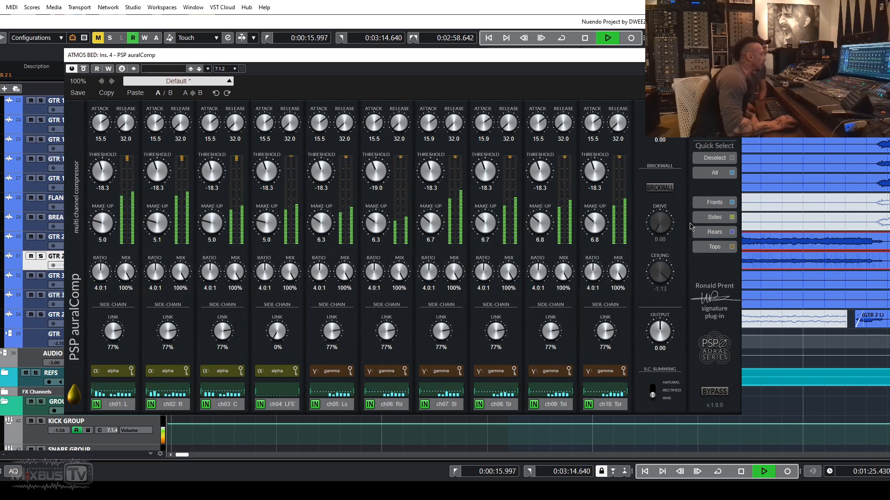
Enable the brickwall limiter and try its ceiling at 0.00, -5.53 and -9.00, ending at -5.80
click(660, 189)
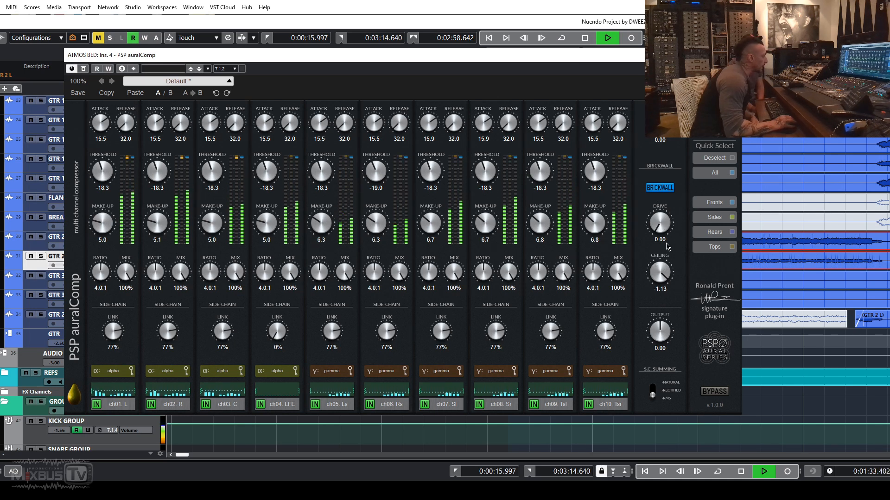
drag(660, 271, 661, 237)
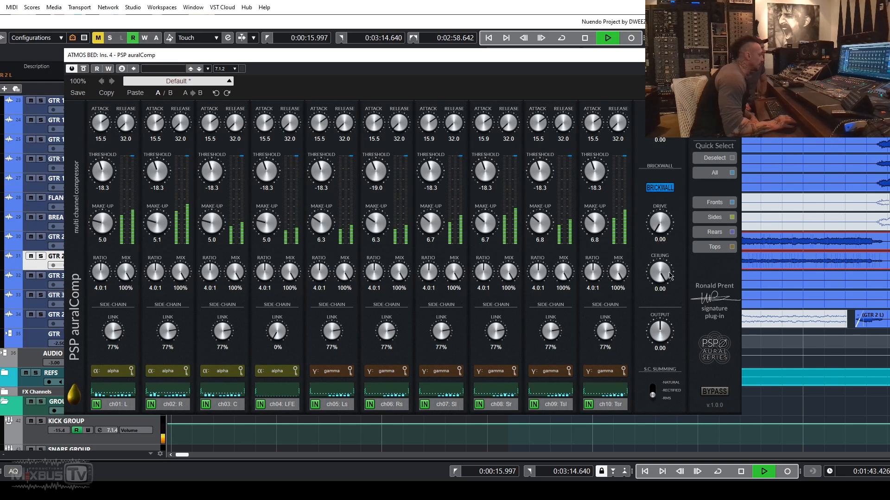
drag(661, 272, 667, 324)
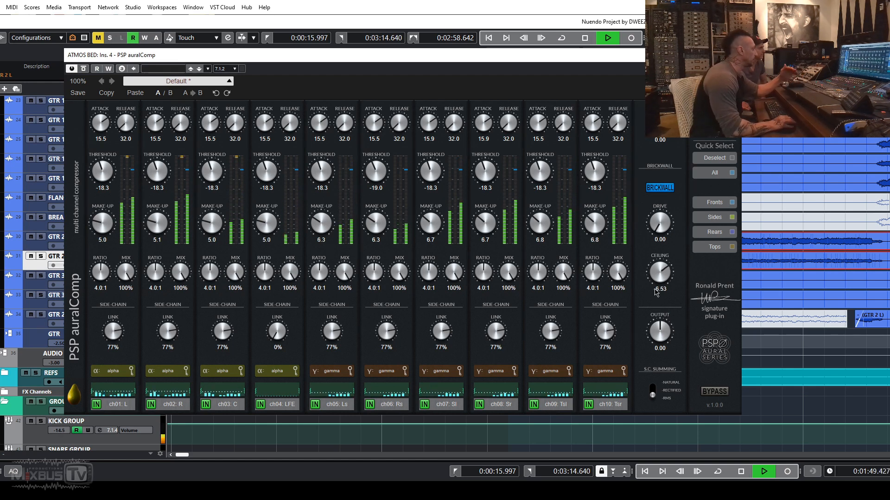
drag(661, 278, 660, 293)
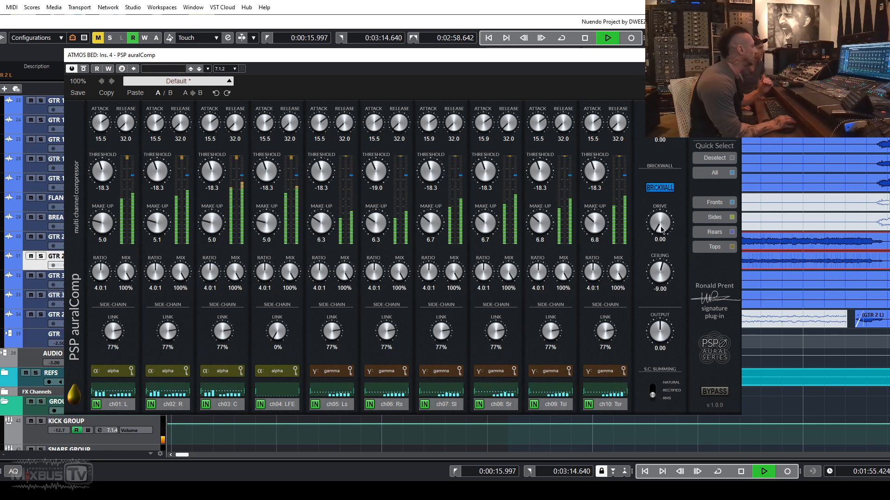
mouse_move(661, 230)
mouse_down()
mouse_move(654, 192)
mouse_move(656, 232)
mouse_up()
drag(662, 286, 684, 263)
Lower the make-up gains to about 0 and raise the thresholds to about 10.0 across all channels
drag(380, 228, 434, 273)
click(722, 173)
drag(433, 173, 443, 59)
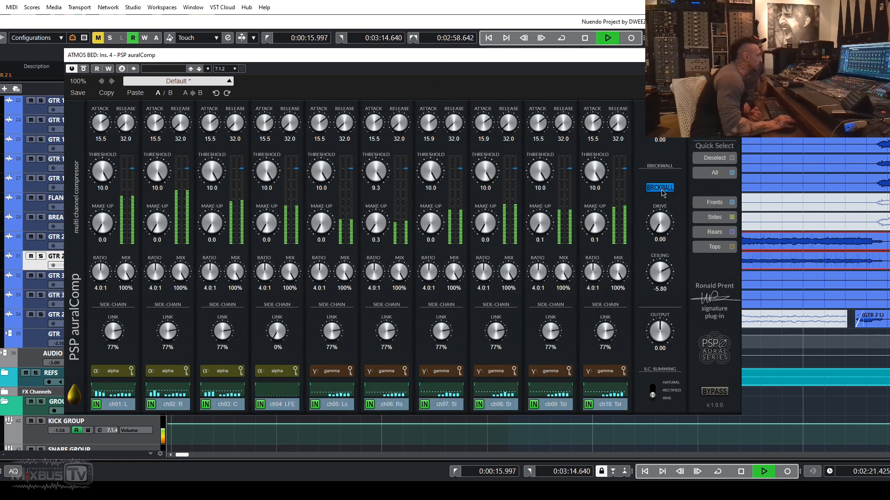
Lower the brickwall limiter's ceiling in stages to -10.53
drag(661, 286, 662, 311)
mouse_move(665, 276)
mouse_down()
mouse_move(665, 218)
mouse_move(664, 268)
mouse_move(656, 267)
mouse_up()
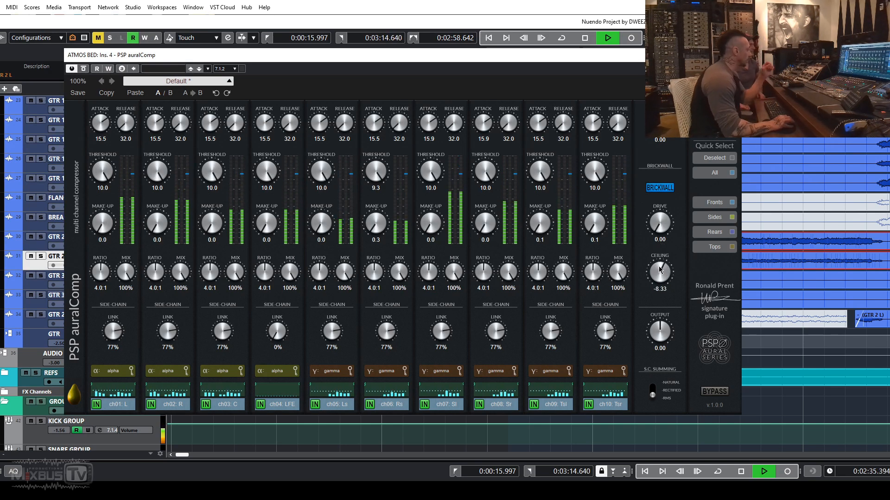
drag(663, 271, 661, 292)
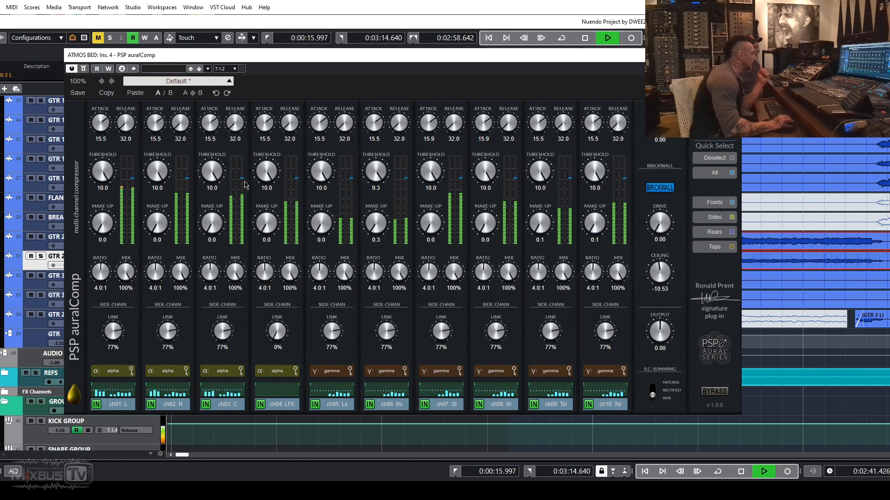
Lower the linked channel thresholds to about -11.0 and raise the brickwall ceiling to 0.00
drag(540, 180, 538, 230)
drag(662, 284, 665, 227)
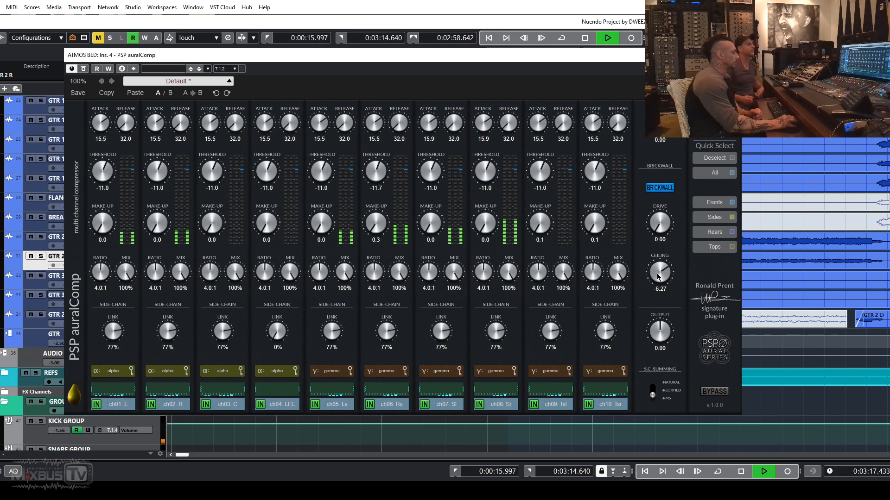
mouse_move(658, 267)
mouse_down()
mouse_move(664, 235)
mouse_move(651, 197)
mouse_move(656, 250)
mouse_up()
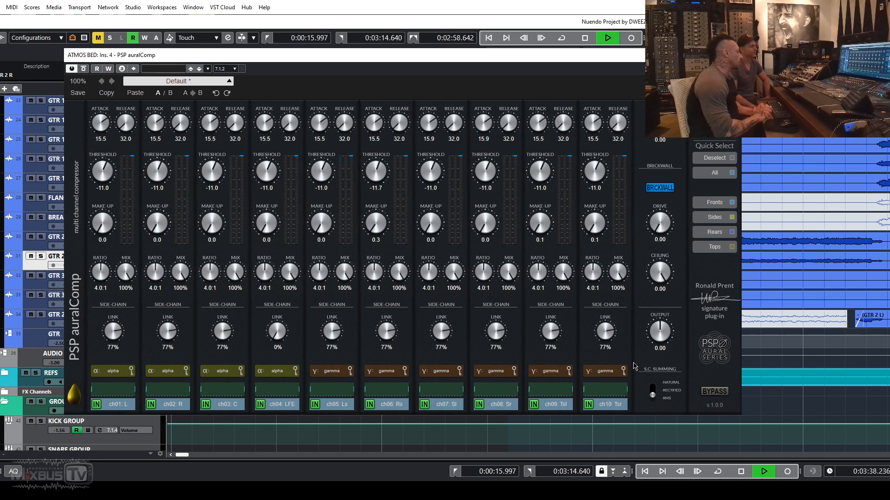
Open the gamma side-chain submix for ch09 Tsl, switch its filter to band-pass and stop playback
click(553, 392)
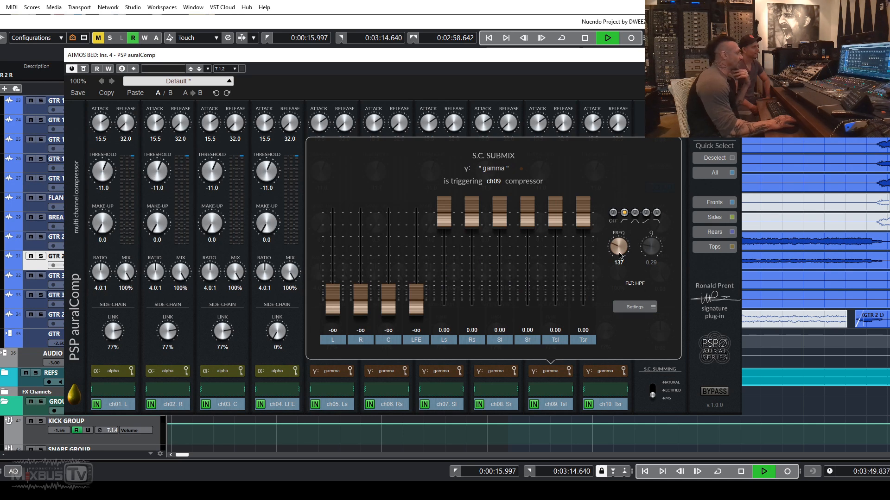
click(635, 213)
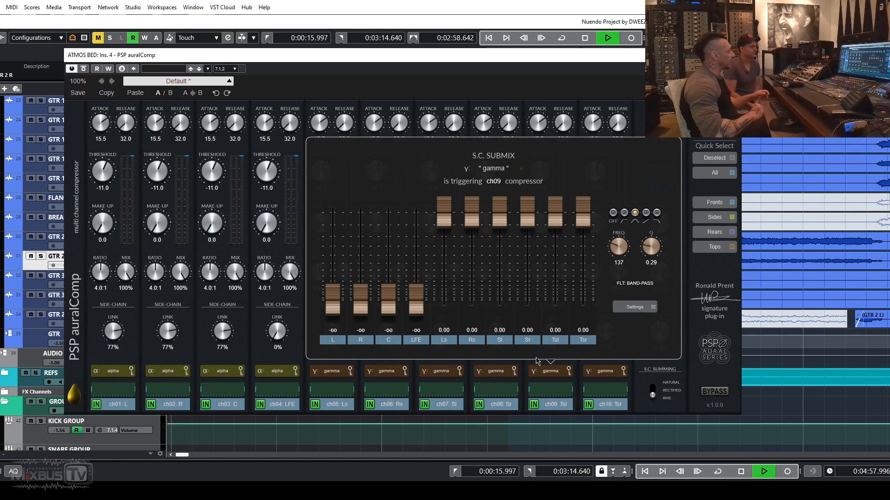
key(space)
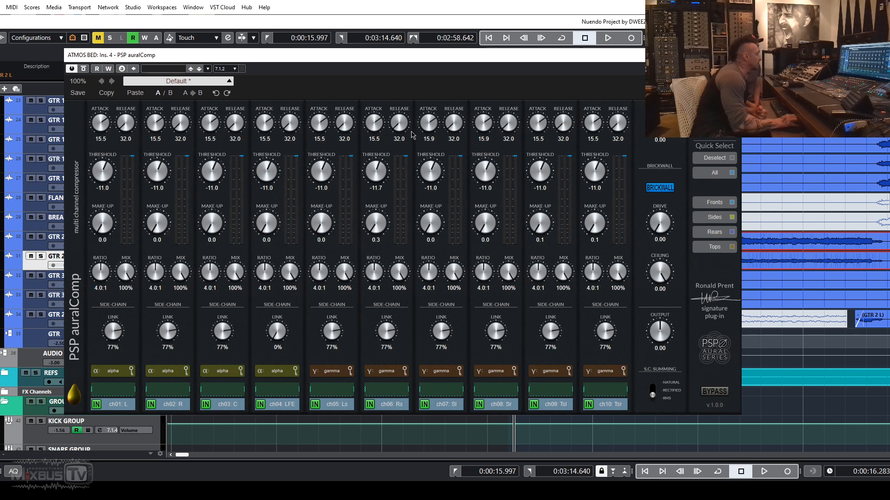
Raise the linked release times to 92.2 and attack times to about 43.7, and disable the brickwall limiter
drag(400, 128, 394, 94)
drag(374, 123, 379, 110)
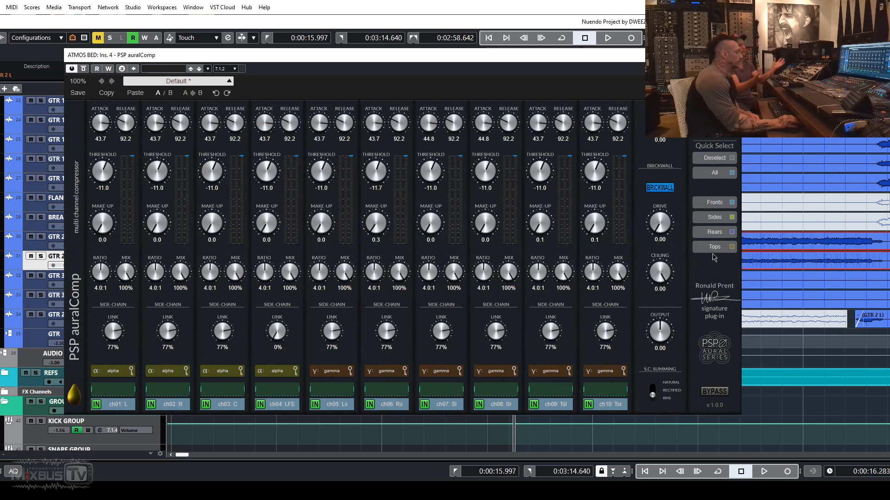
click(666, 189)
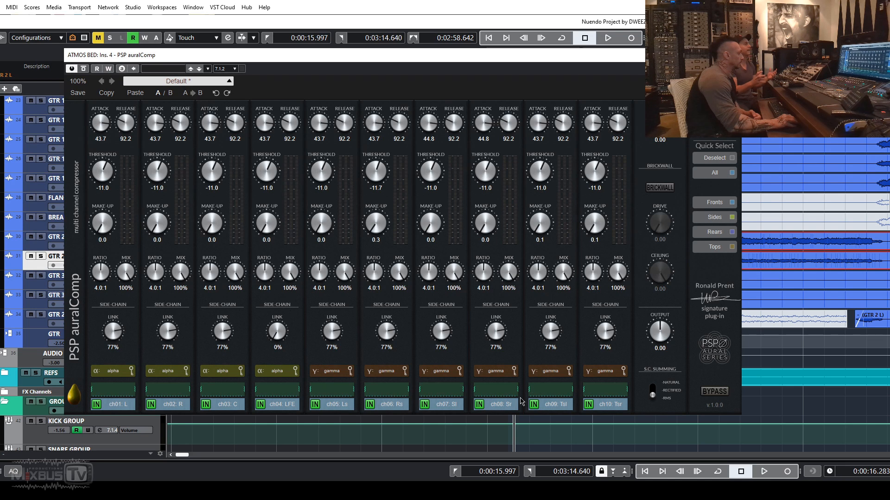
Open the gamma side-chain submix for ch08 Sr and set its filter to high-pass at 233
click(494, 392)
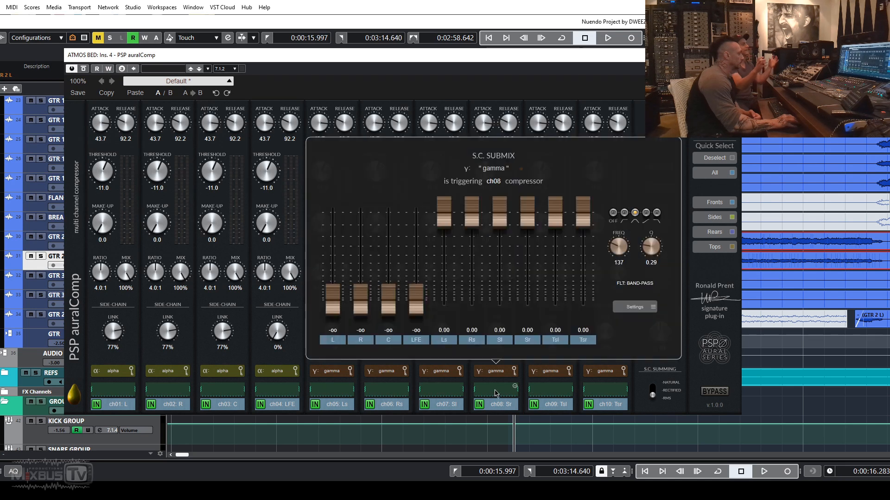
click(627, 220)
drag(626, 252, 623, 245)
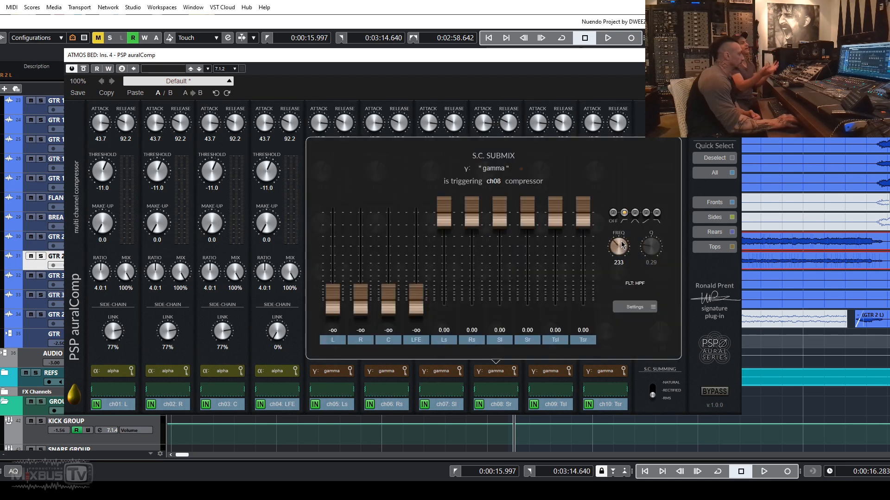
Close the ch08 side-chain submix and set the linked channel thresholds to about -6.0
click(501, 397)
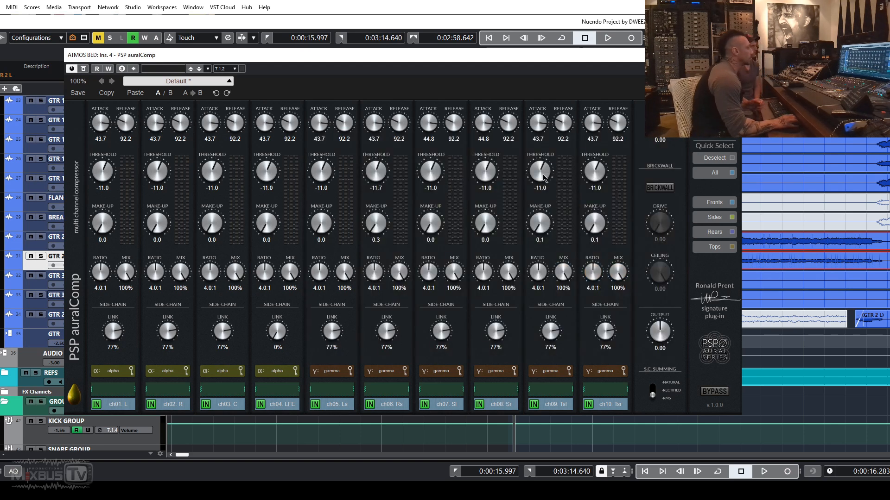
drag(592, 177, 583, 92)
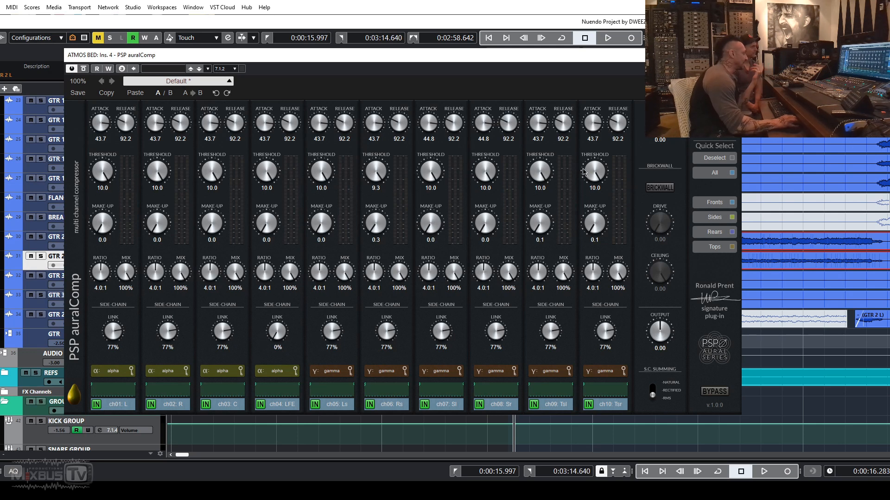
drag(594, 172, 588, 206)
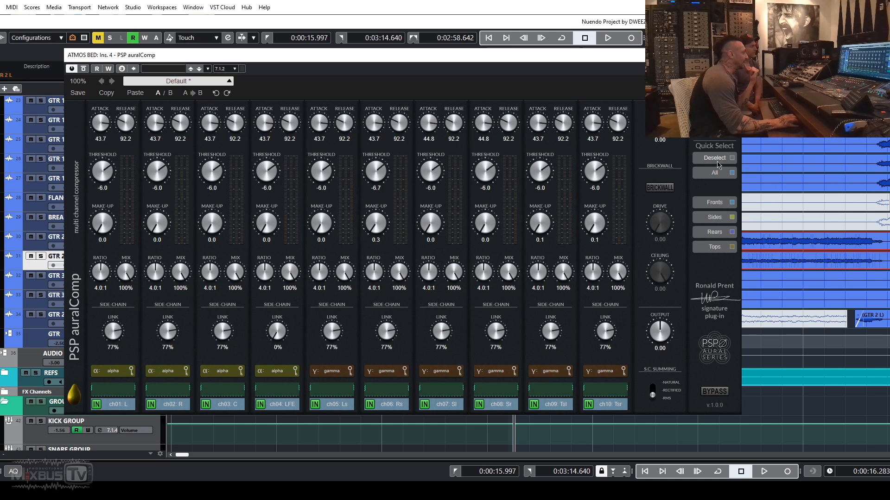
Unlink the channels, raise the LFE threshold to 10.0 and set the ch08 Sr threshold to -5.8 during playback
click(714, 158)
drag(268, 179, 268, 65)
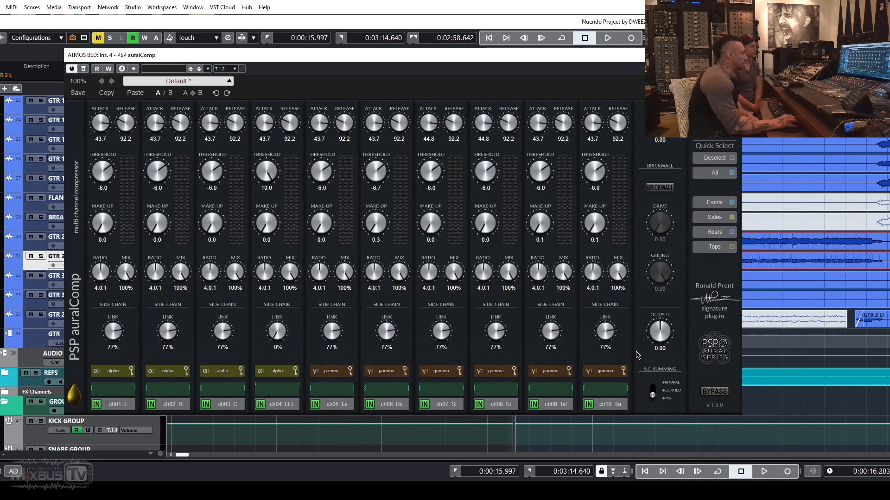
key(space)
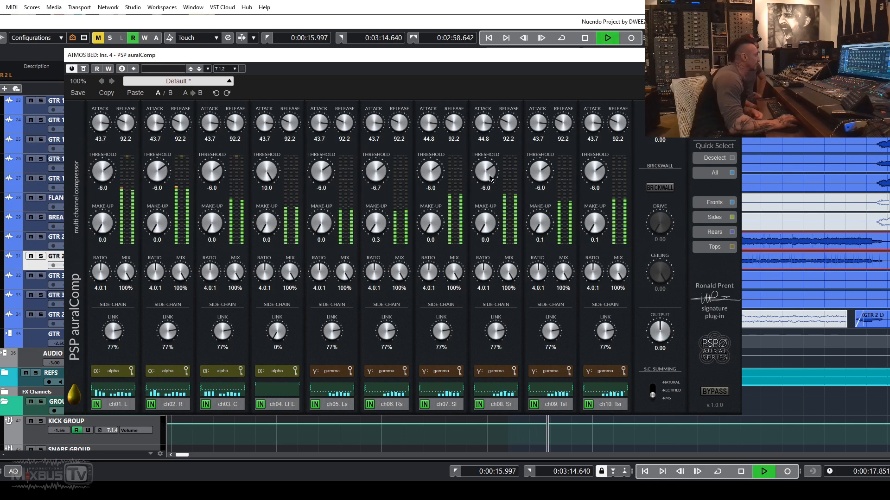
mouse_move(490, 178)
mouse_down()
mouse_move(480, 181)
mouse_move(485, 175)
mouse_up()
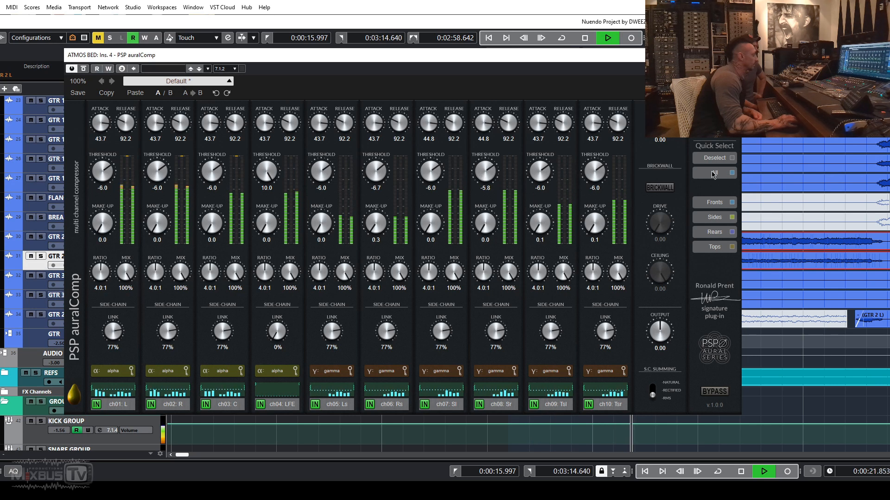
Relink all channels, lower the main thresholds to about -15.8 and raise the make-up gains to about 3.9
drag(540, 172, 536, 197)
drag(273, 227, 272, 207)
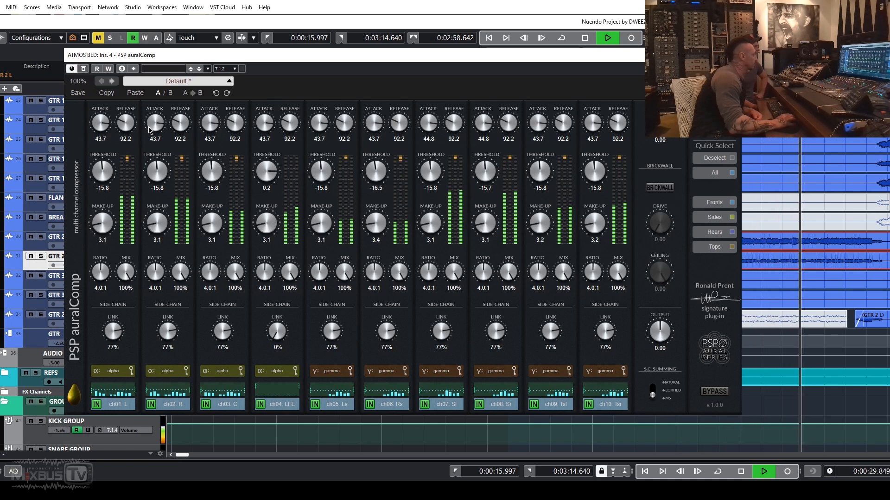
drag(210, 226, 209, 221)
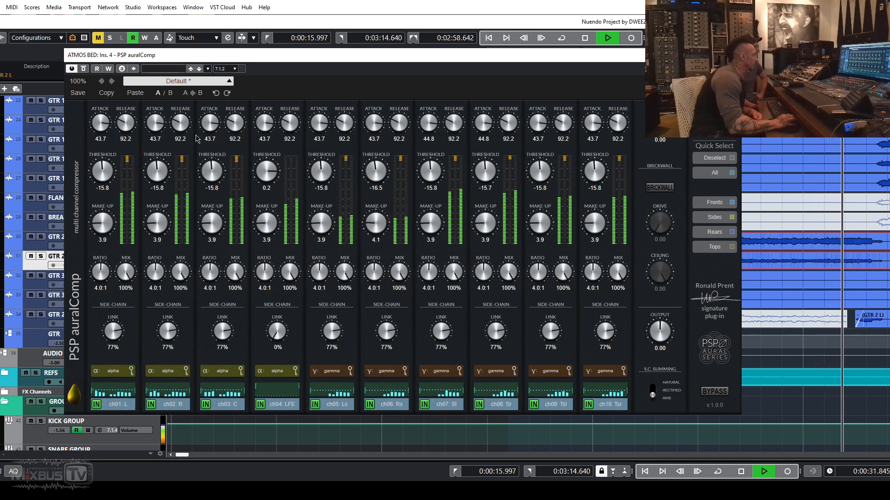
Raise the linked attack times to about 51.9 and lower the main thresholds to about -19.8
drag(207, 128, 208, 122)
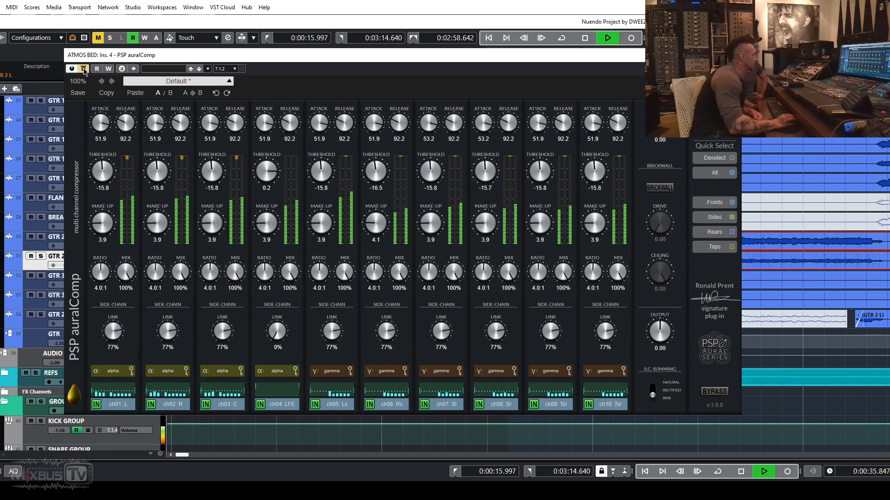
drag(158, 173, 161, 191)
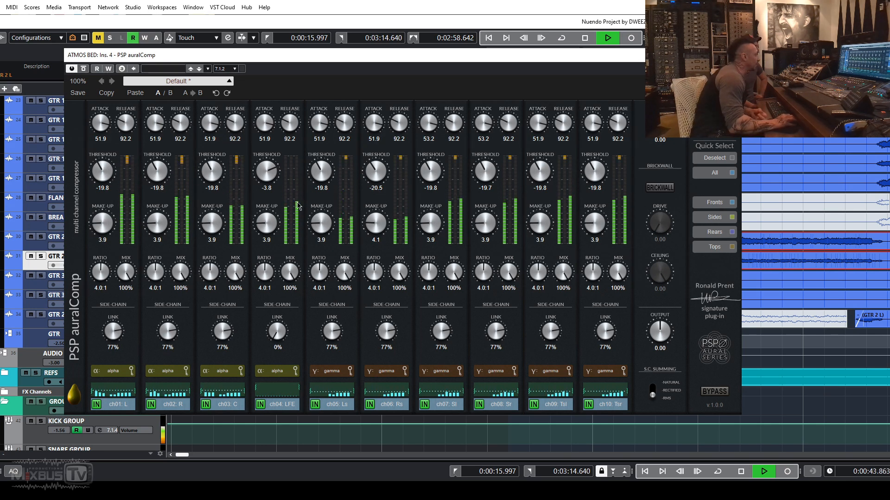
Link only the side channels, lower their thresholds to about -23.0 and set their ratios to 3.2:1
click(715, 157)
click(722, 217)
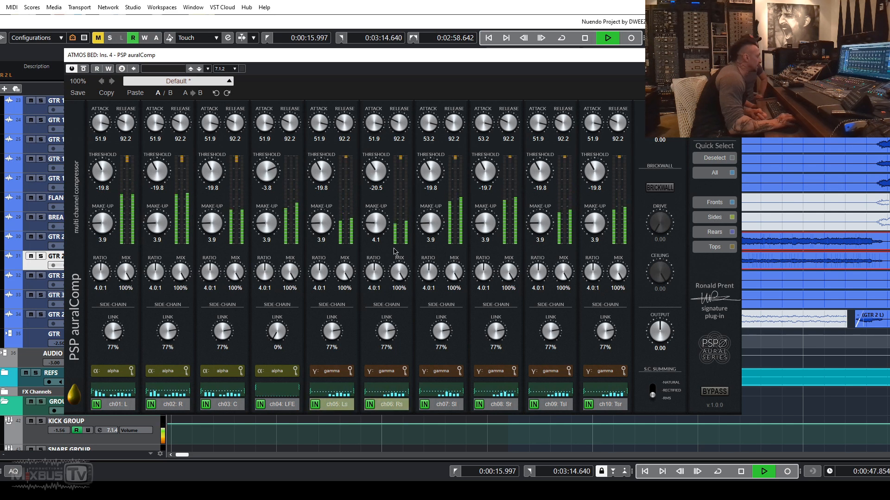
mouse_move(377, 173)
mouse_down()
mouse_move(389, 190)
mouse_move(372, 168)
mouse_up()
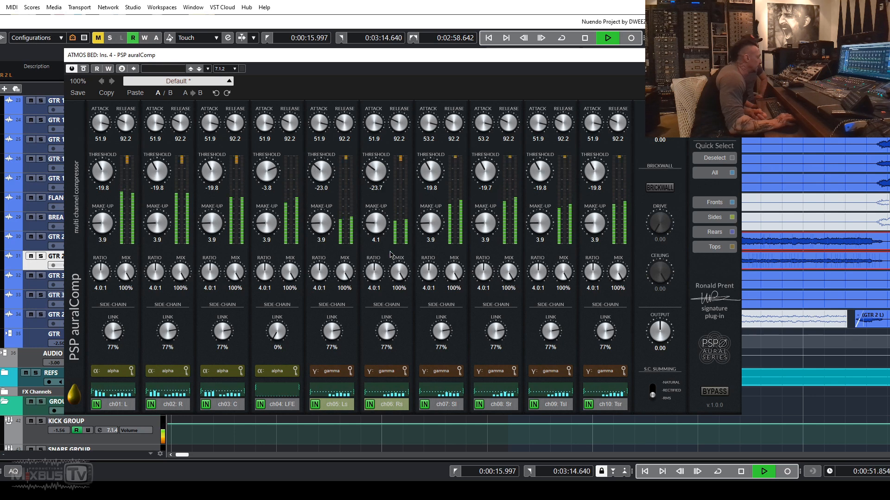
drag(385, 277, 384, 295)
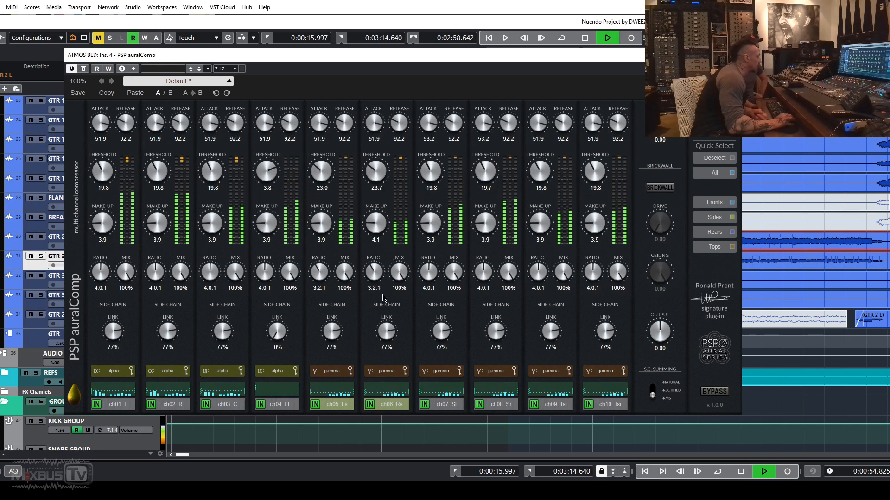
Select the rear channels as a group, lower their thresholds to about -24.0 and set their ratios to 3.3:1
click(718, 234)
drag(492, 160, 489, 191)
drag(487, 273, 487, 285)
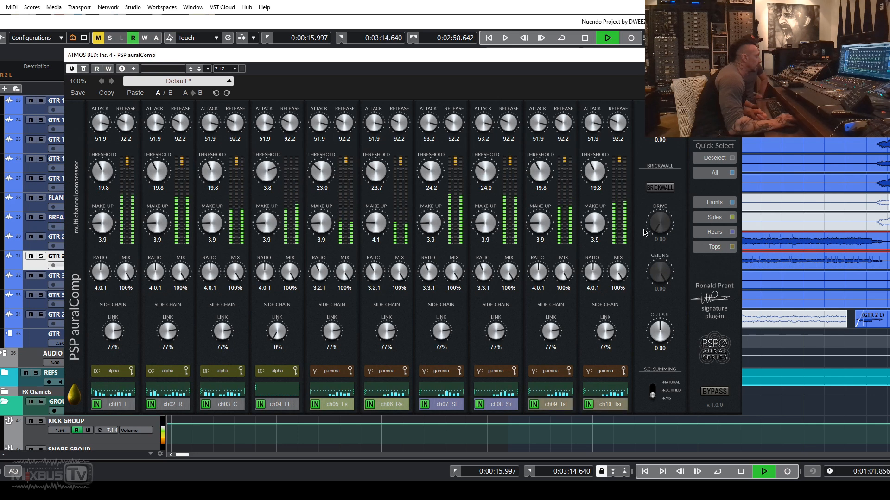
Lower the top channels' thresholds to -22.2 and raise make-up to 4.7 on tops and rears, 4.6 on Ls and 4.9 on Rs
drag(538, 173, 540, 185)
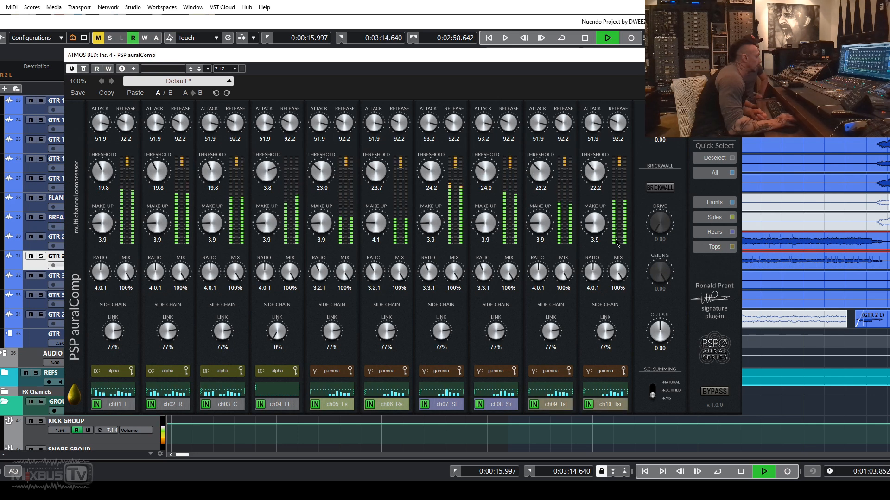
drag(607, 228, 602, 220)
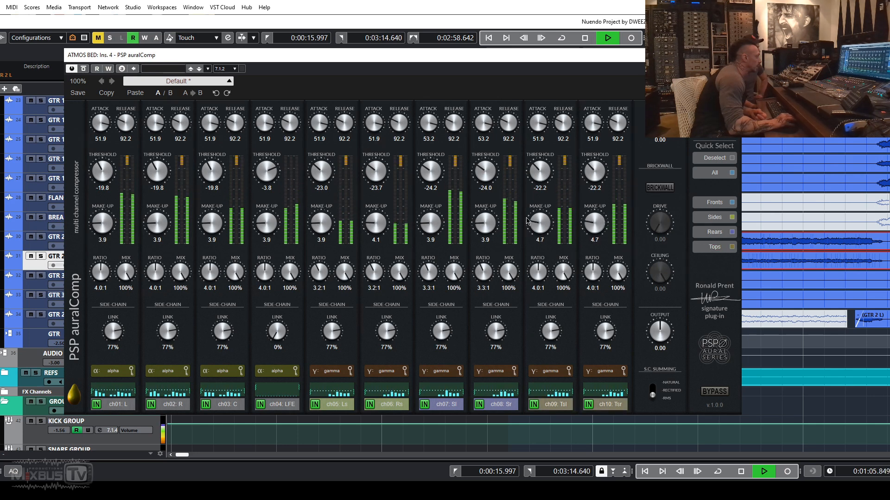
drag(485, 226, 486, 221)
drag(385, 225, 384, 217)
Raise the make-up gains of ch01 L and ch02 R to 6.0, comparing the mix with the compressor bypassed
click(86, 70)
click(84, 69)
drag(106, 228, 109, 217)
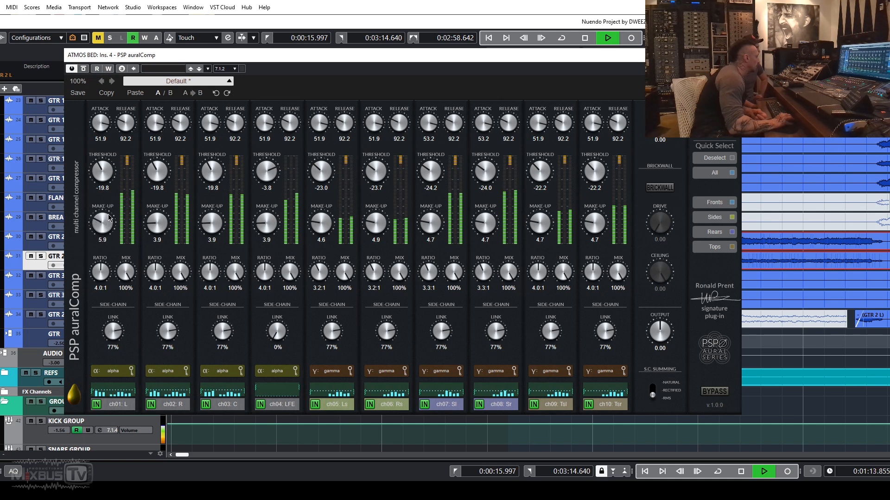
drag(154, 230, 153, 212)
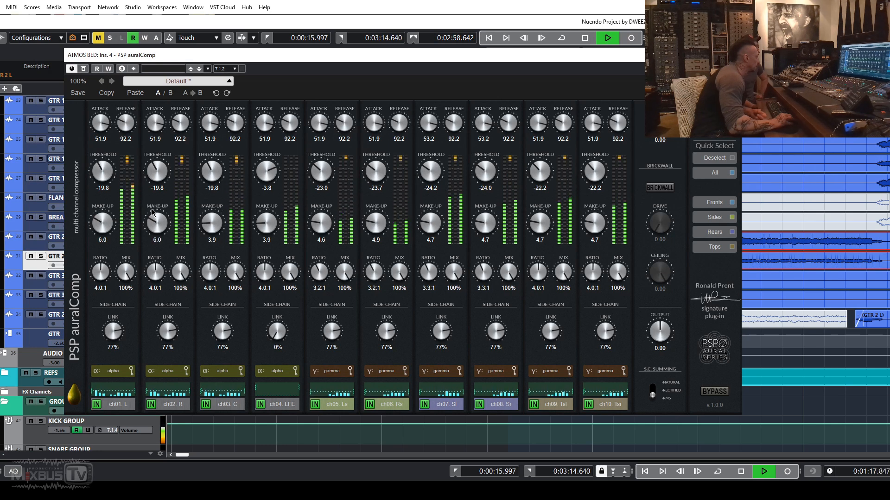
click(85, 70)
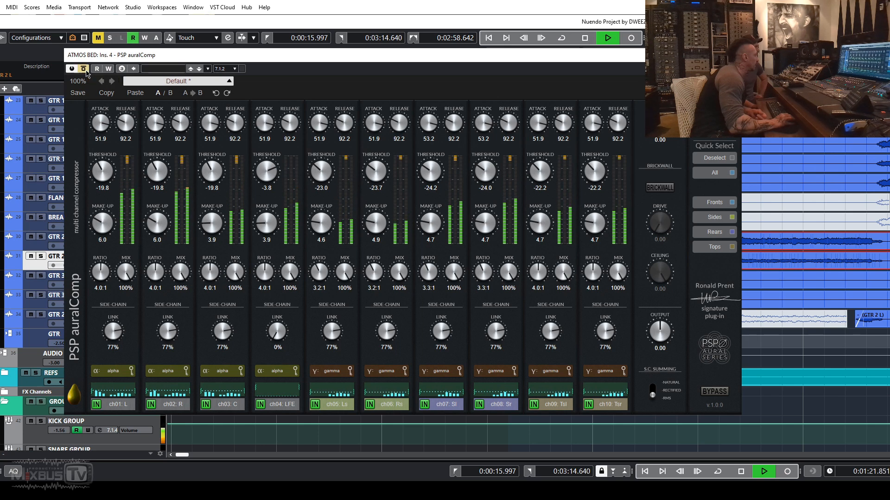
click(84, 69)
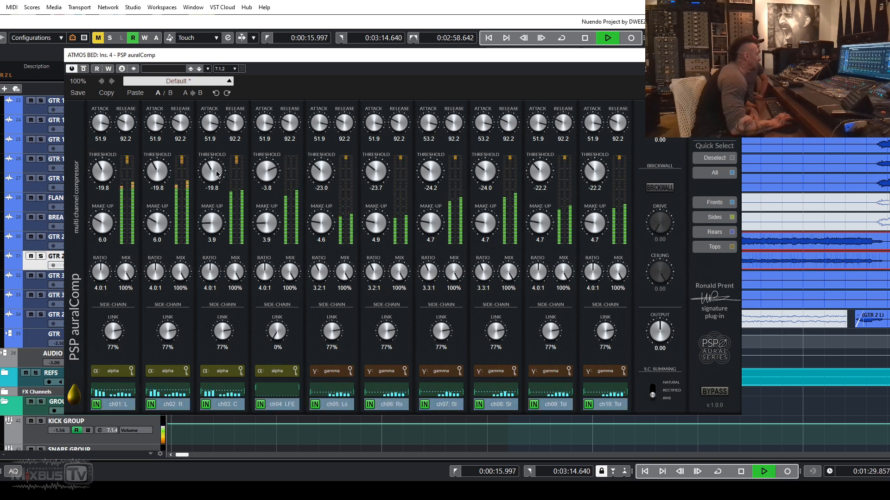
Relink all channels, raise L and R thresholds to -16.8, lower their make-up gains to 5.5 and stop playback
drag(217, 172, 218, 165)
drag(158, 224, 159, 229)
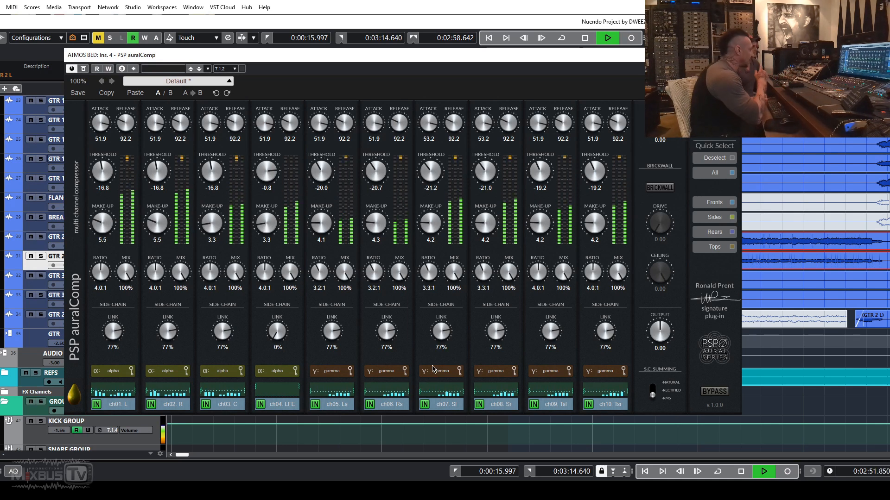
key(space)
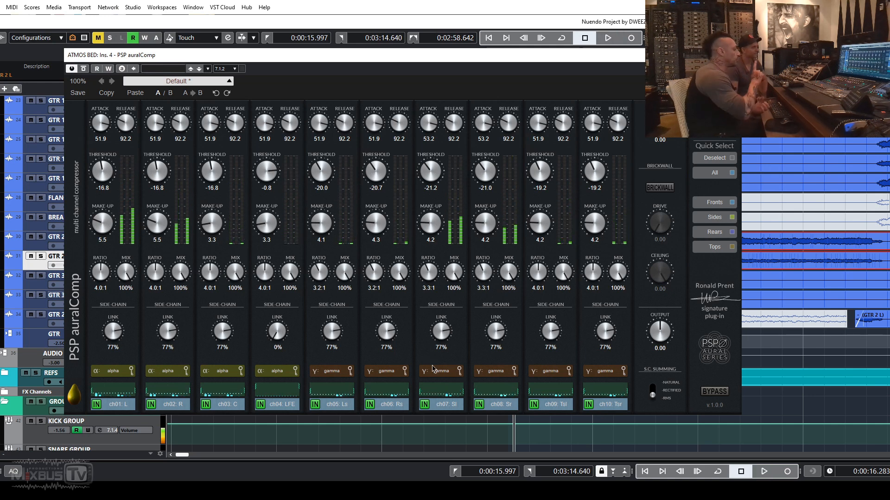